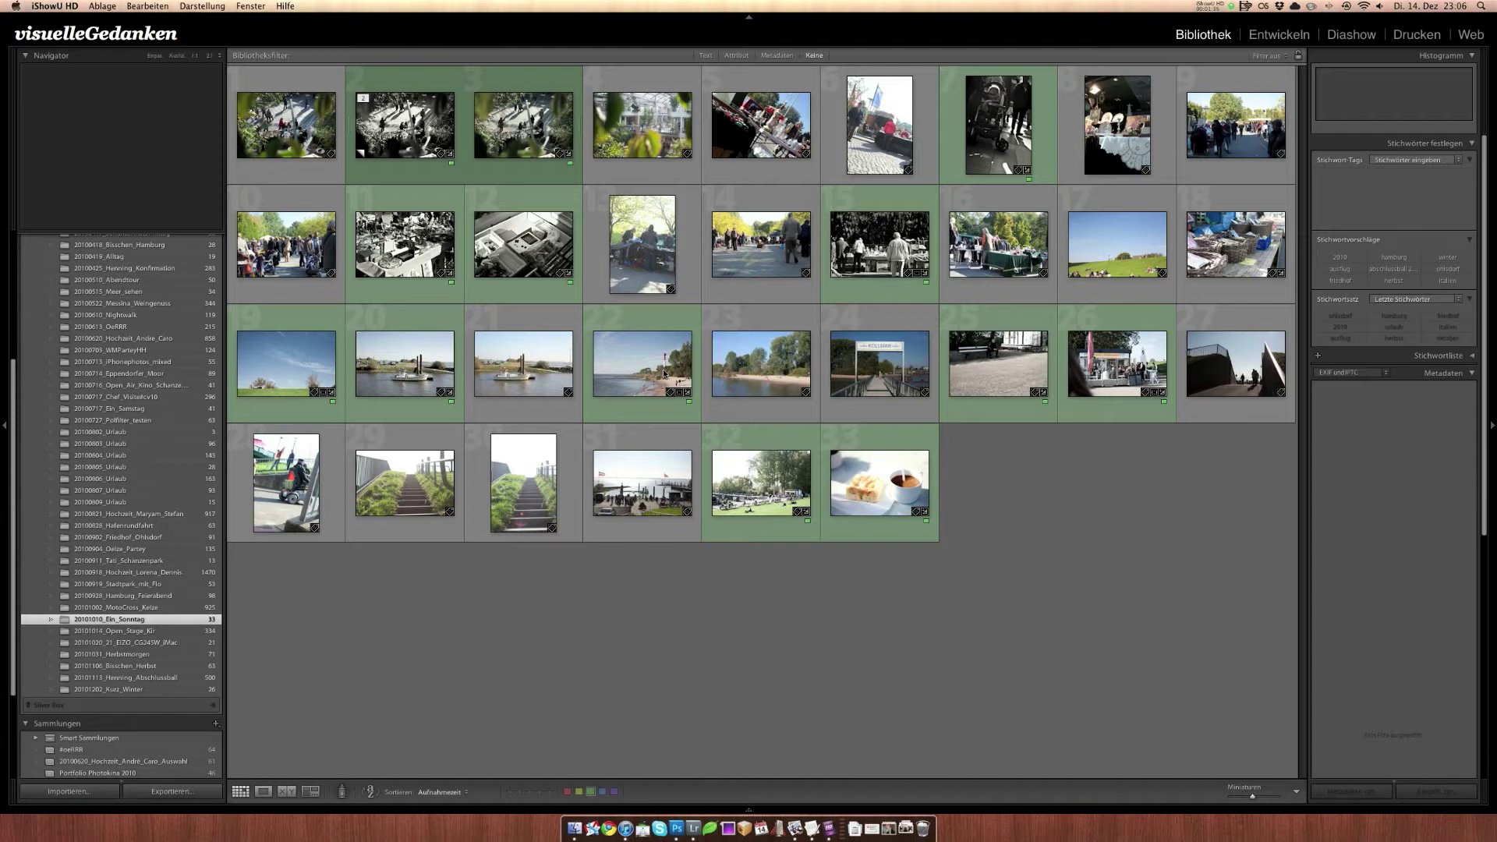
Select all 33 photos and start Bibliothek > Fotos in DNG konvertieren
{"action": "left_click", "coordinate": [658, 403]}
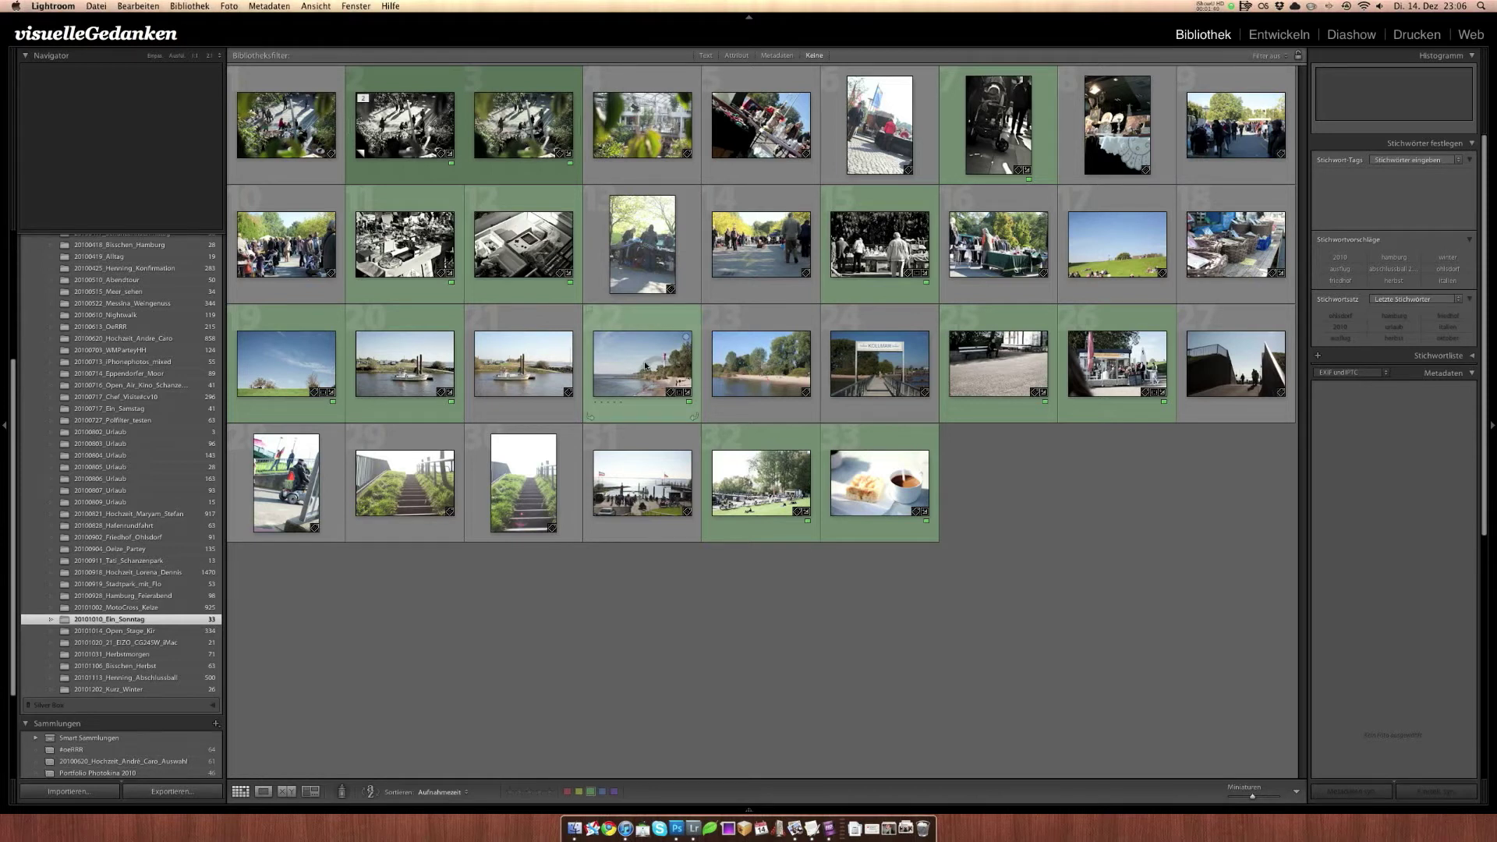
{"action": "key", "text": "super+a"}
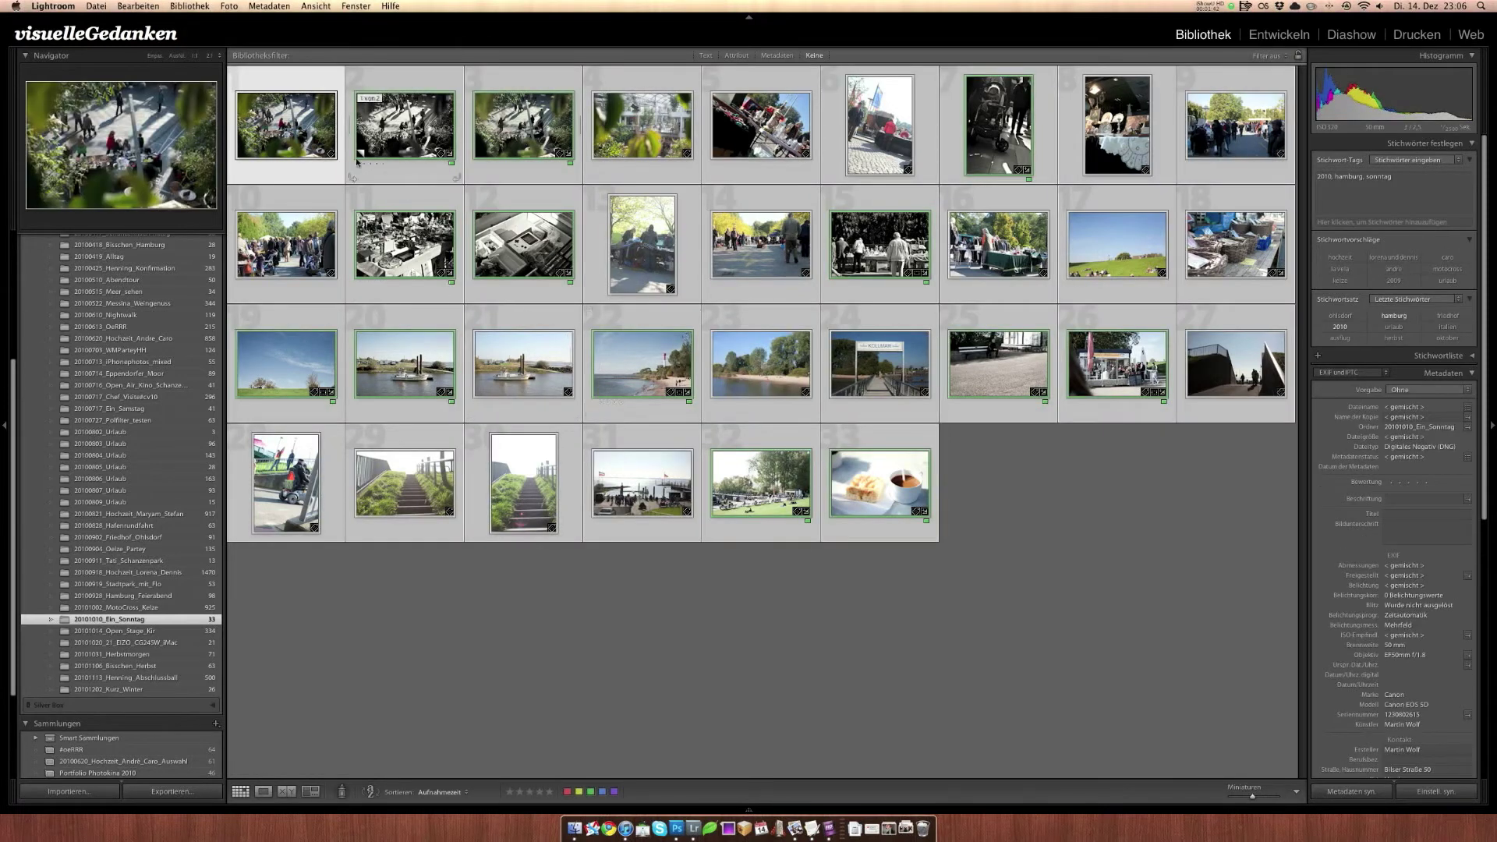
{"action": "left_click", "coordinate": [189, 7]}
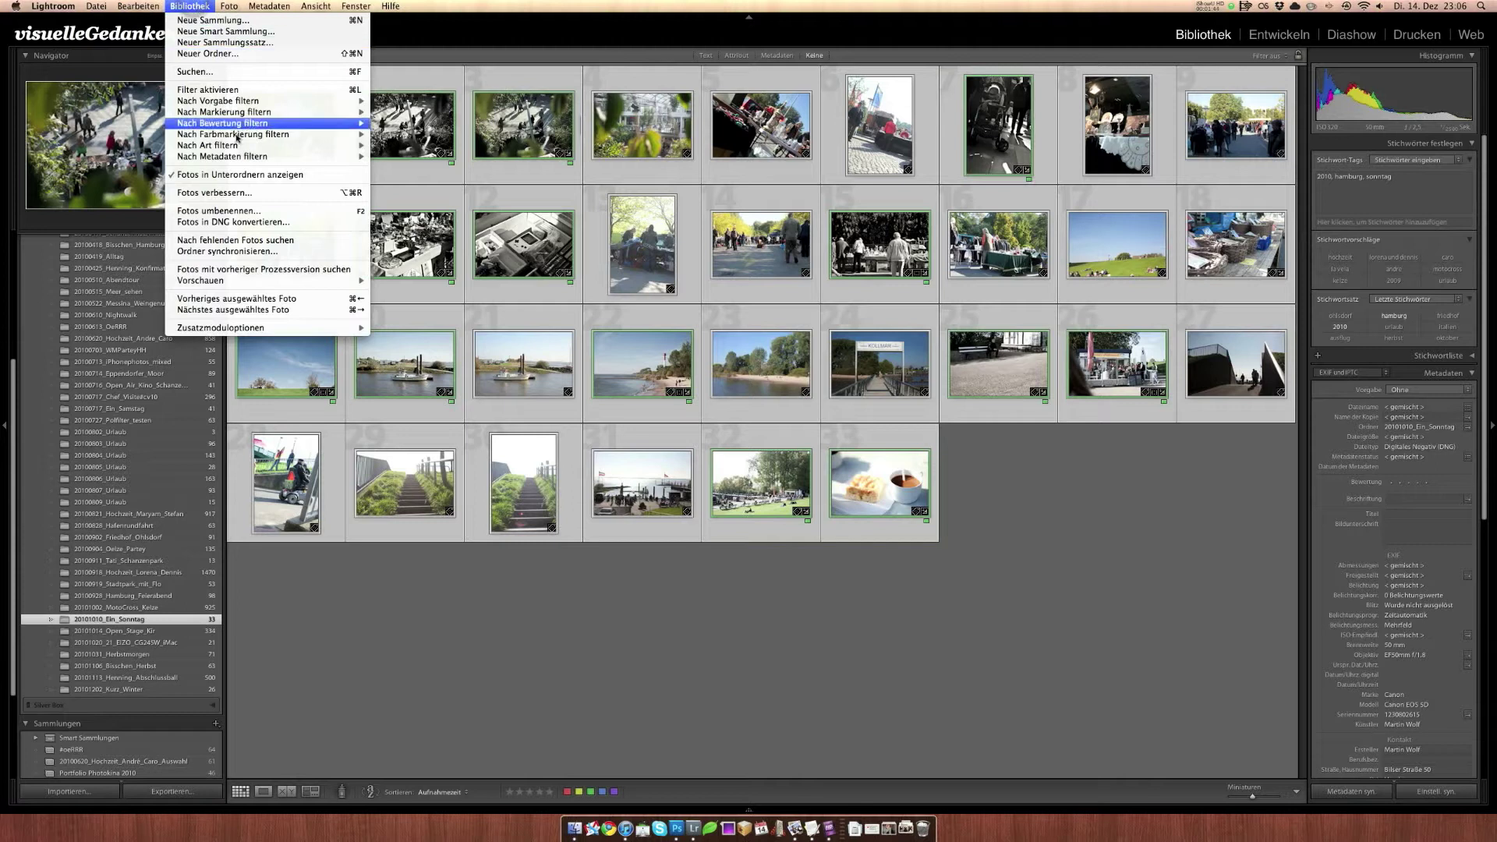
{"action": "left_click", "coordinate": [251, 224]}
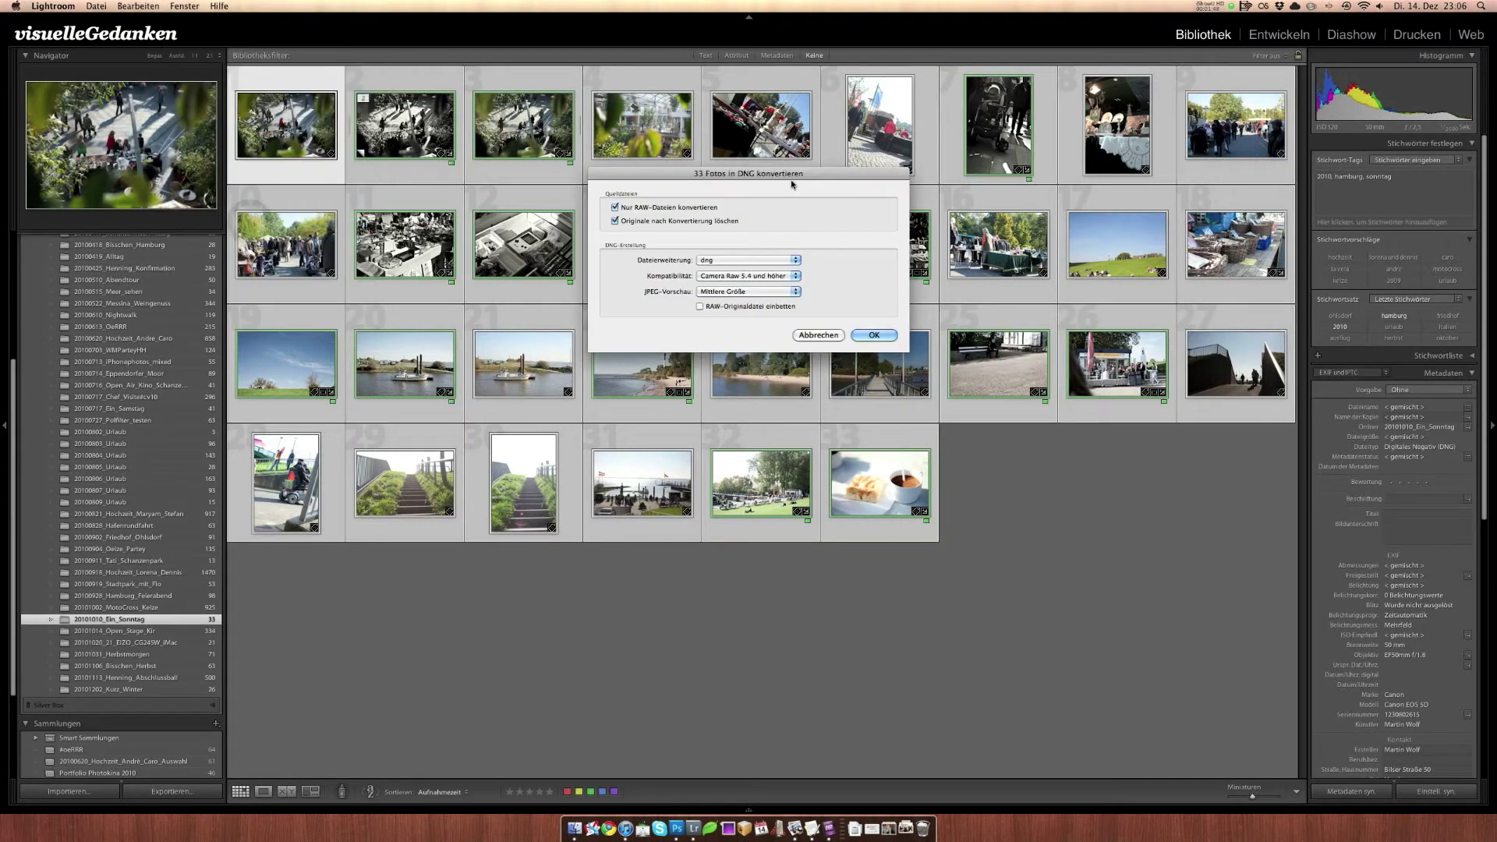
{"action": "left_click_drag", "start_coordinate": [792, 184], "coordinate": [790, 263]}
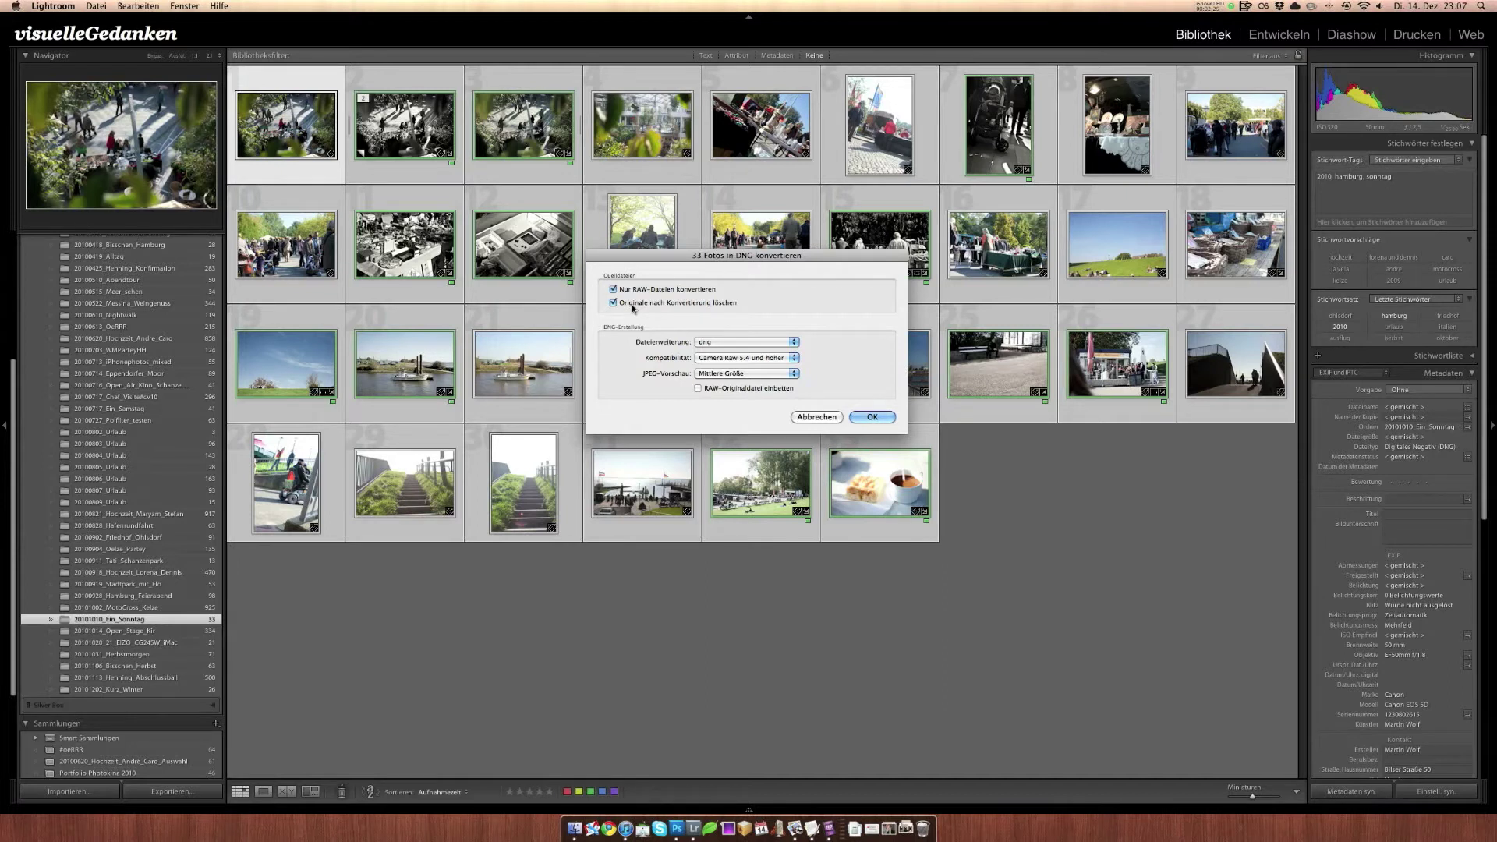
Review the DNG popups, keeping extension dng, Camera Raw 5.4 compatibility and Mittlere Größe preview
{"action": "left_click", "coordinate": [702, 343]}
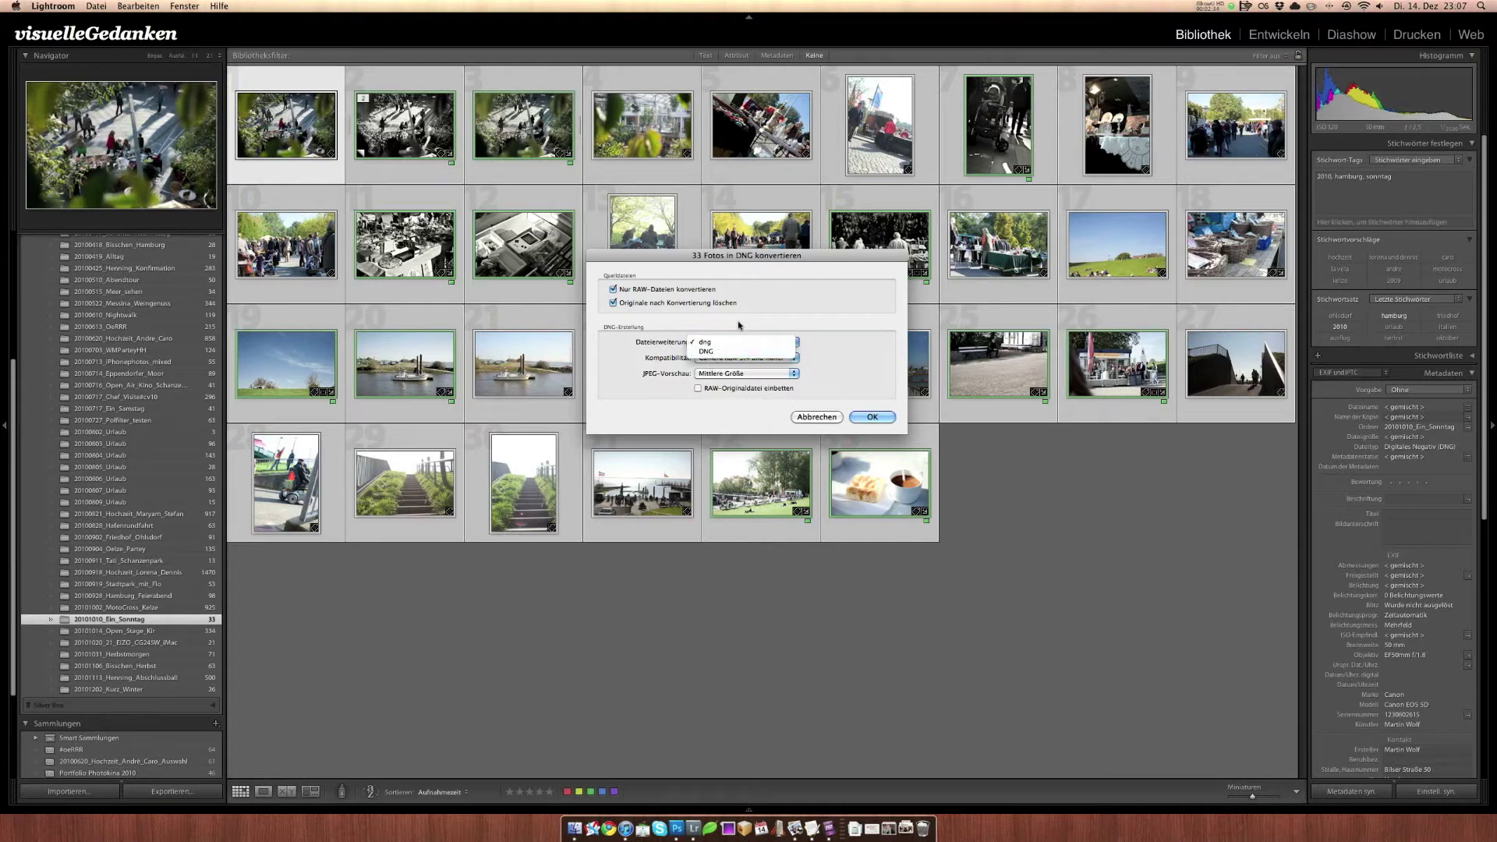
{"action": "left_click", "coordinate": [714, 343]}
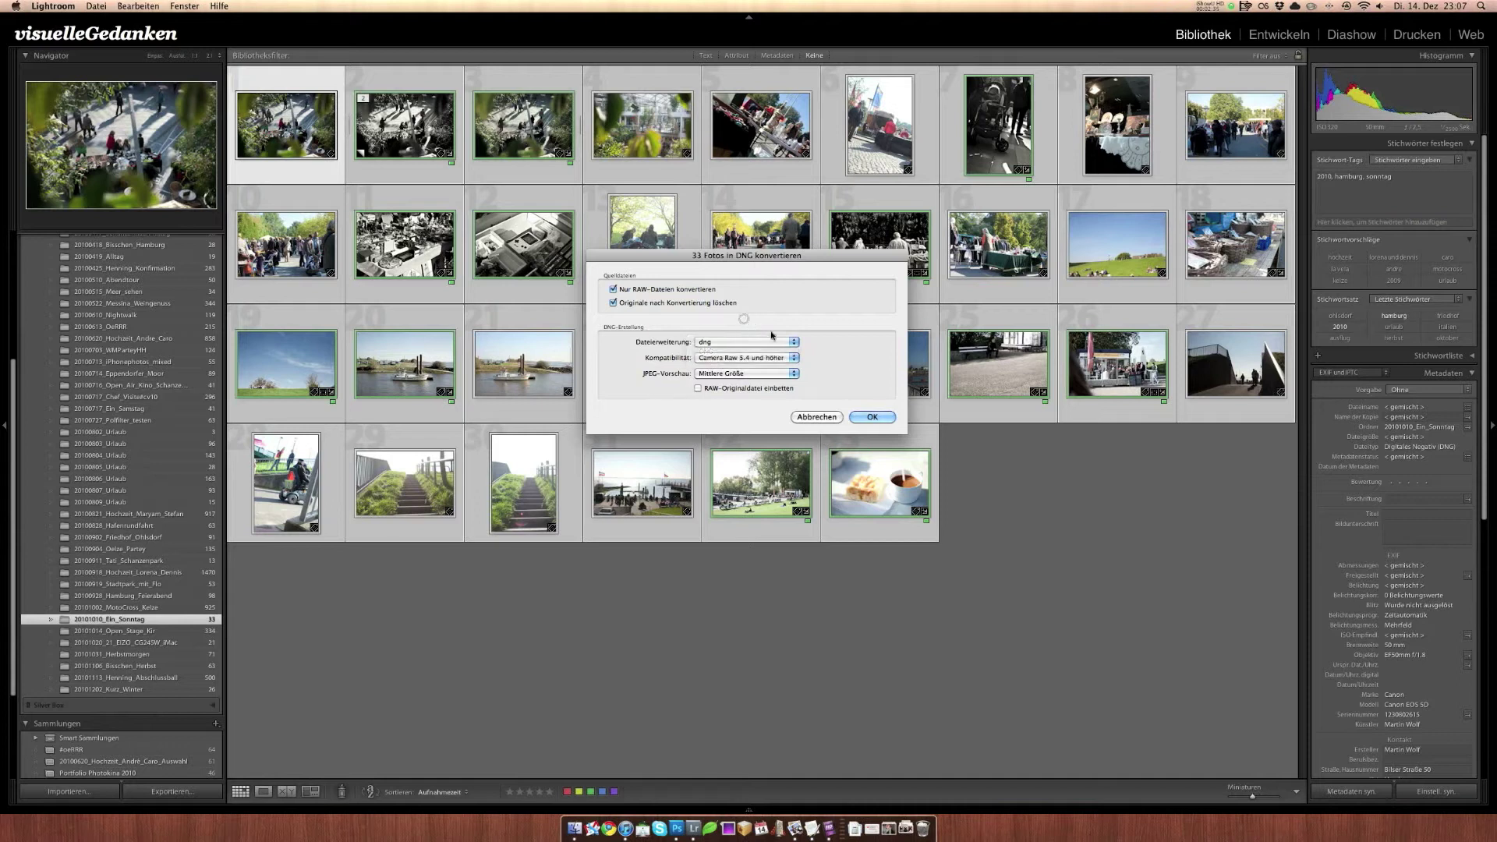
{"action": "left_click", "coordinate": [721, 360]}
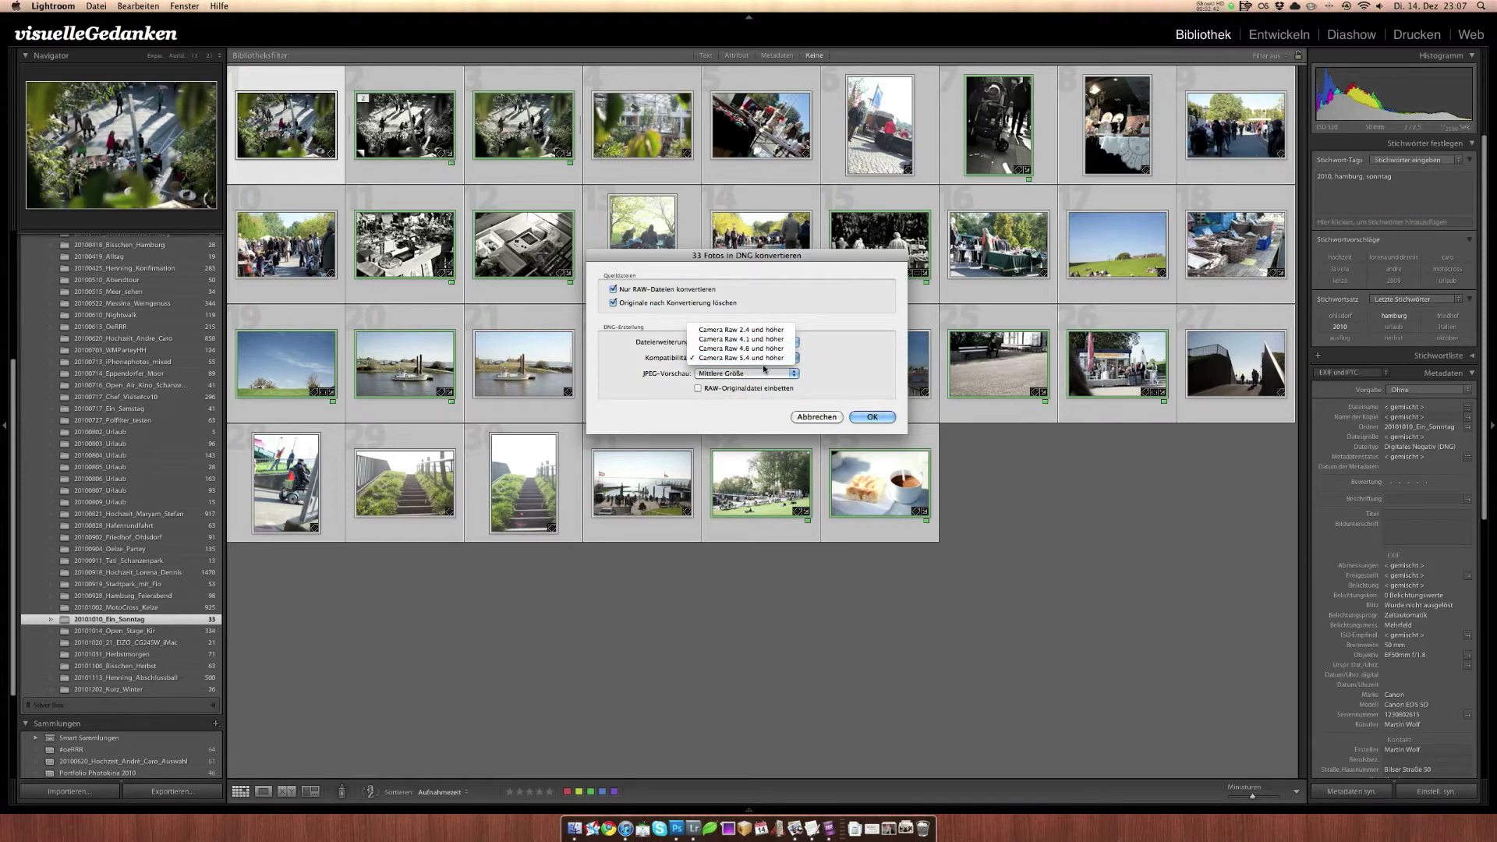
{"action": "left_click", "coordinate": [834, 360]}
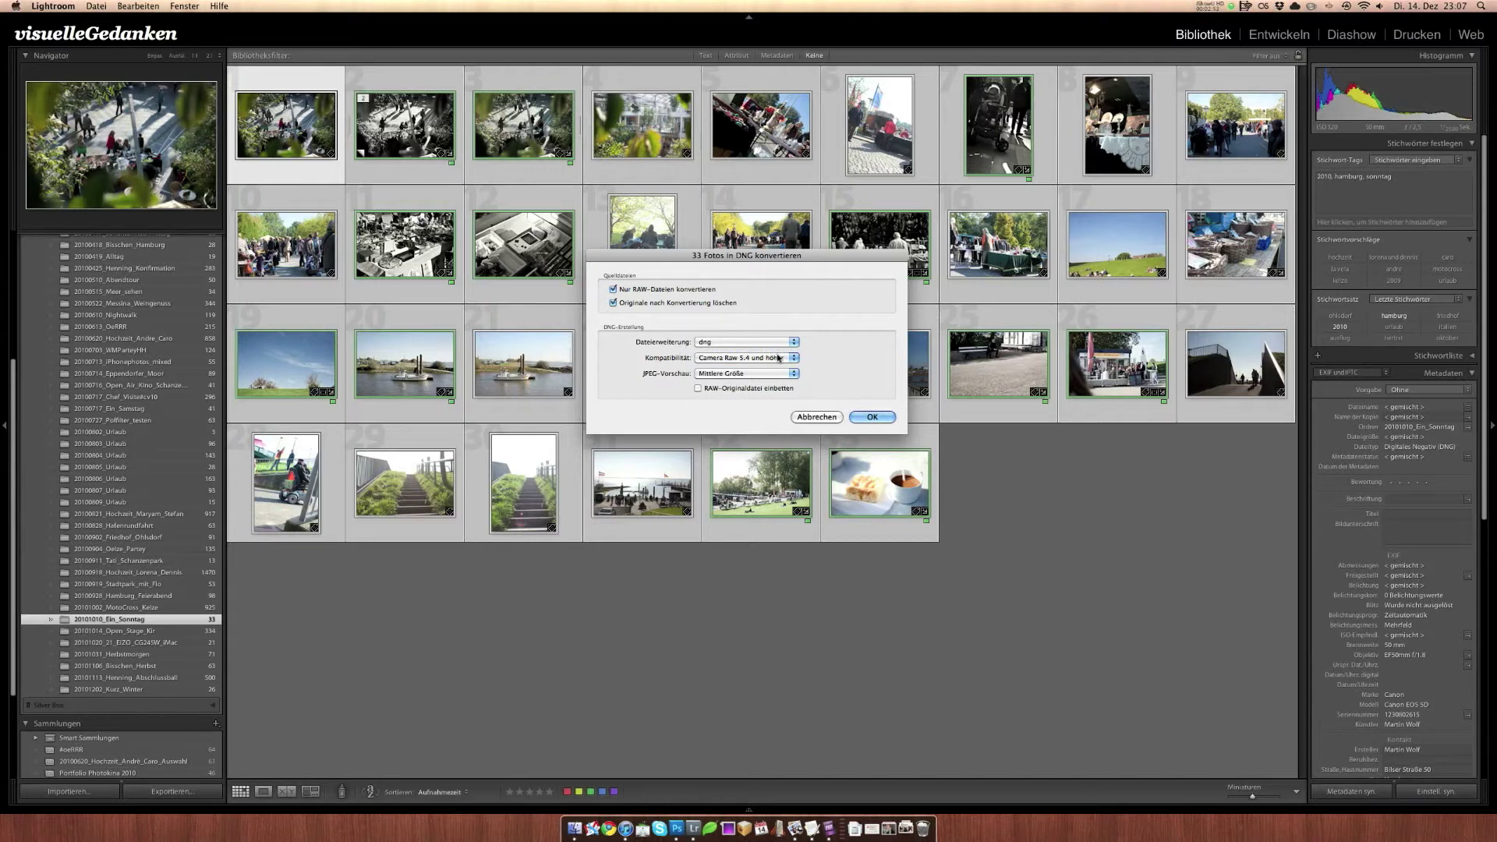
{"action": "mouse_move", "coordinate": [746, 357]}
{"action": "left_click", "coordinate": [731, 375]}
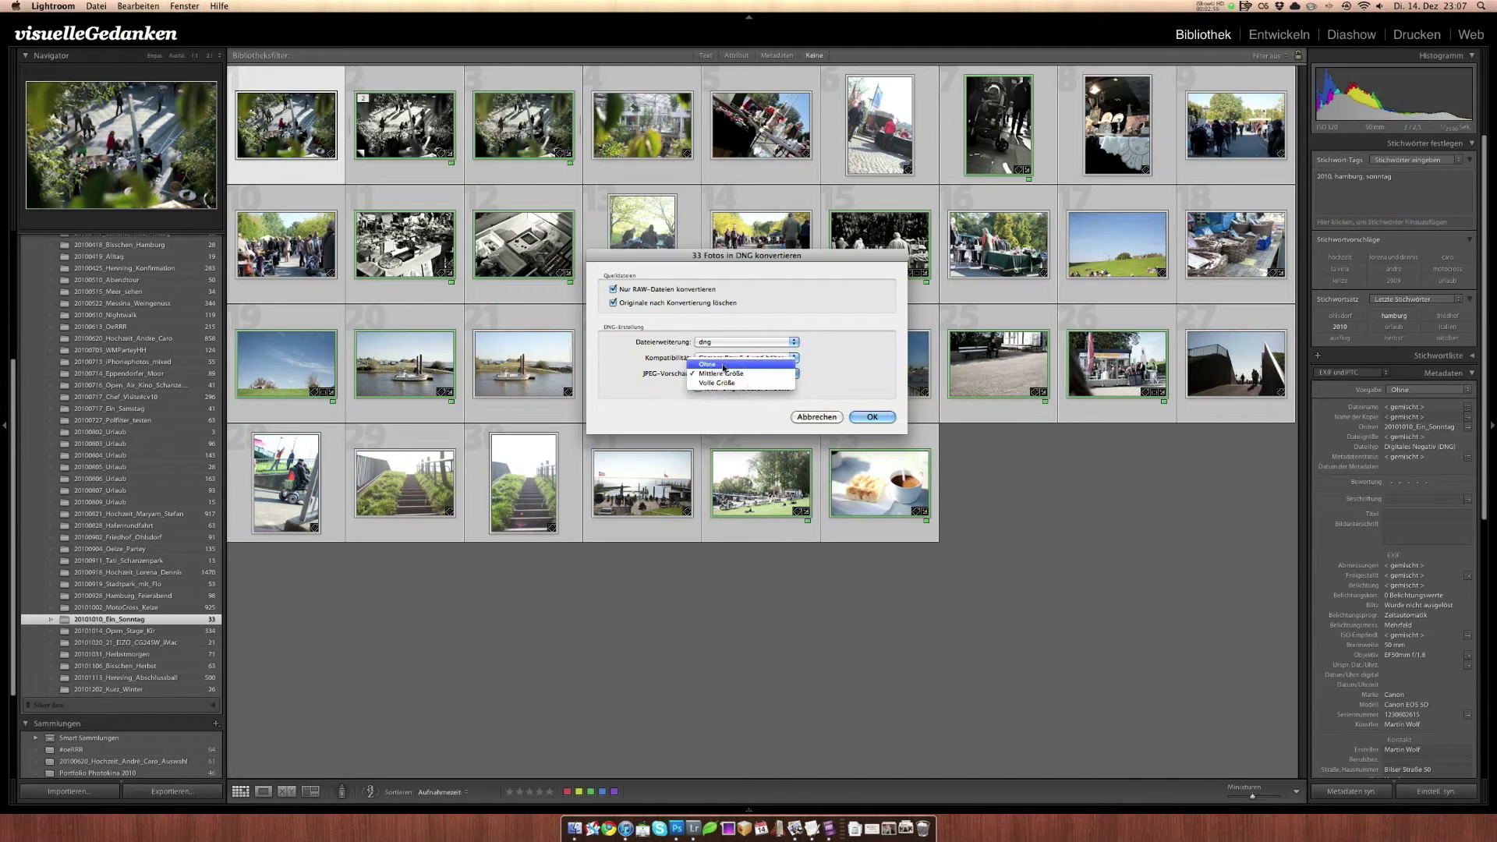
{"action": "left_click", "coordinate": [859, 388]}
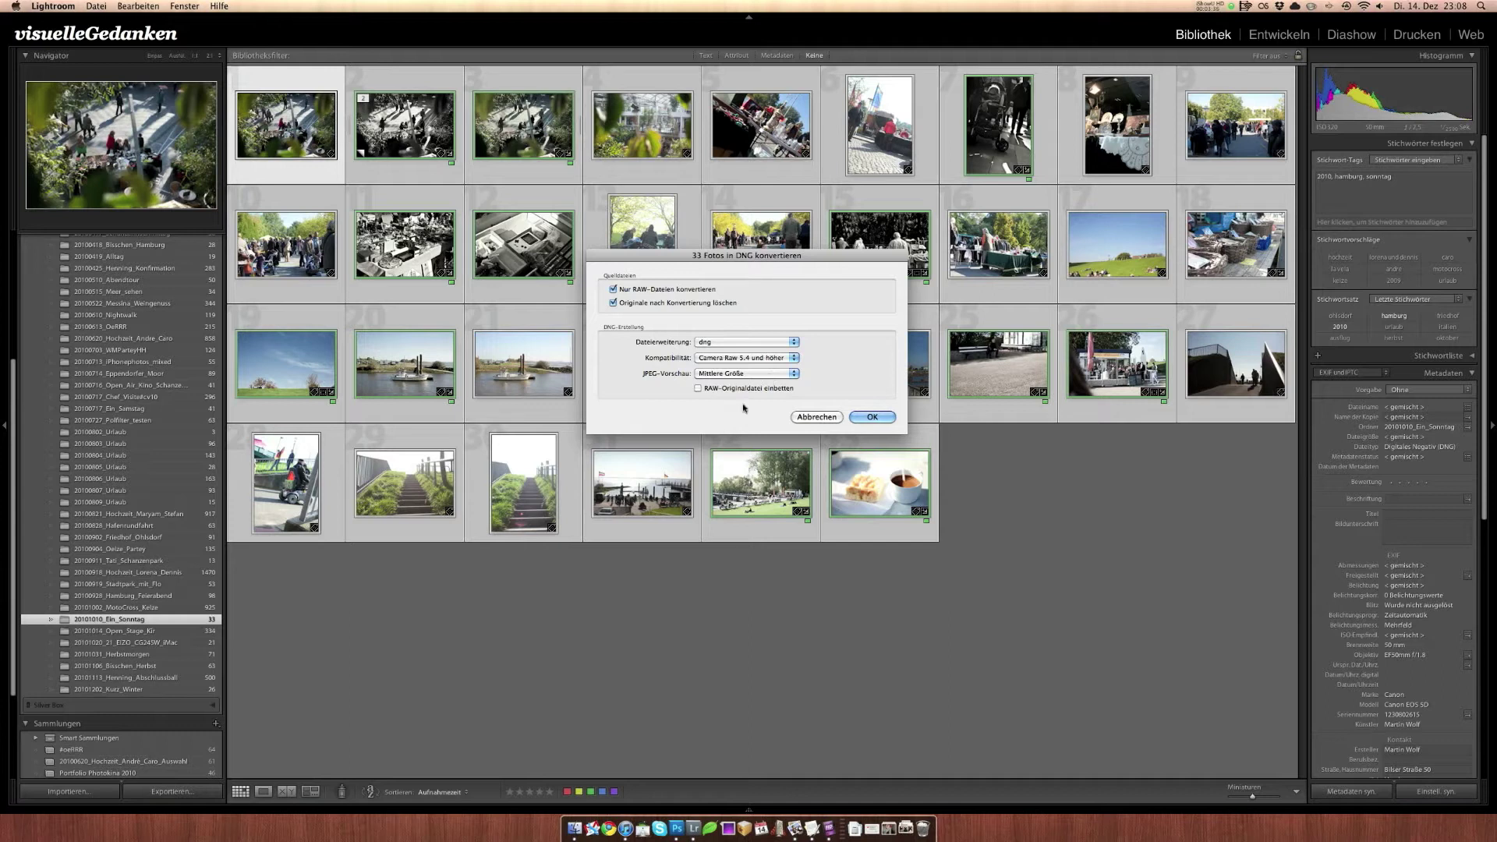
Quick Look wolf_20101202_015.dng in Finder, then return to Lightroom's DNG conversion settings
{"action": "left_click", "coordinate": [570, 830]}
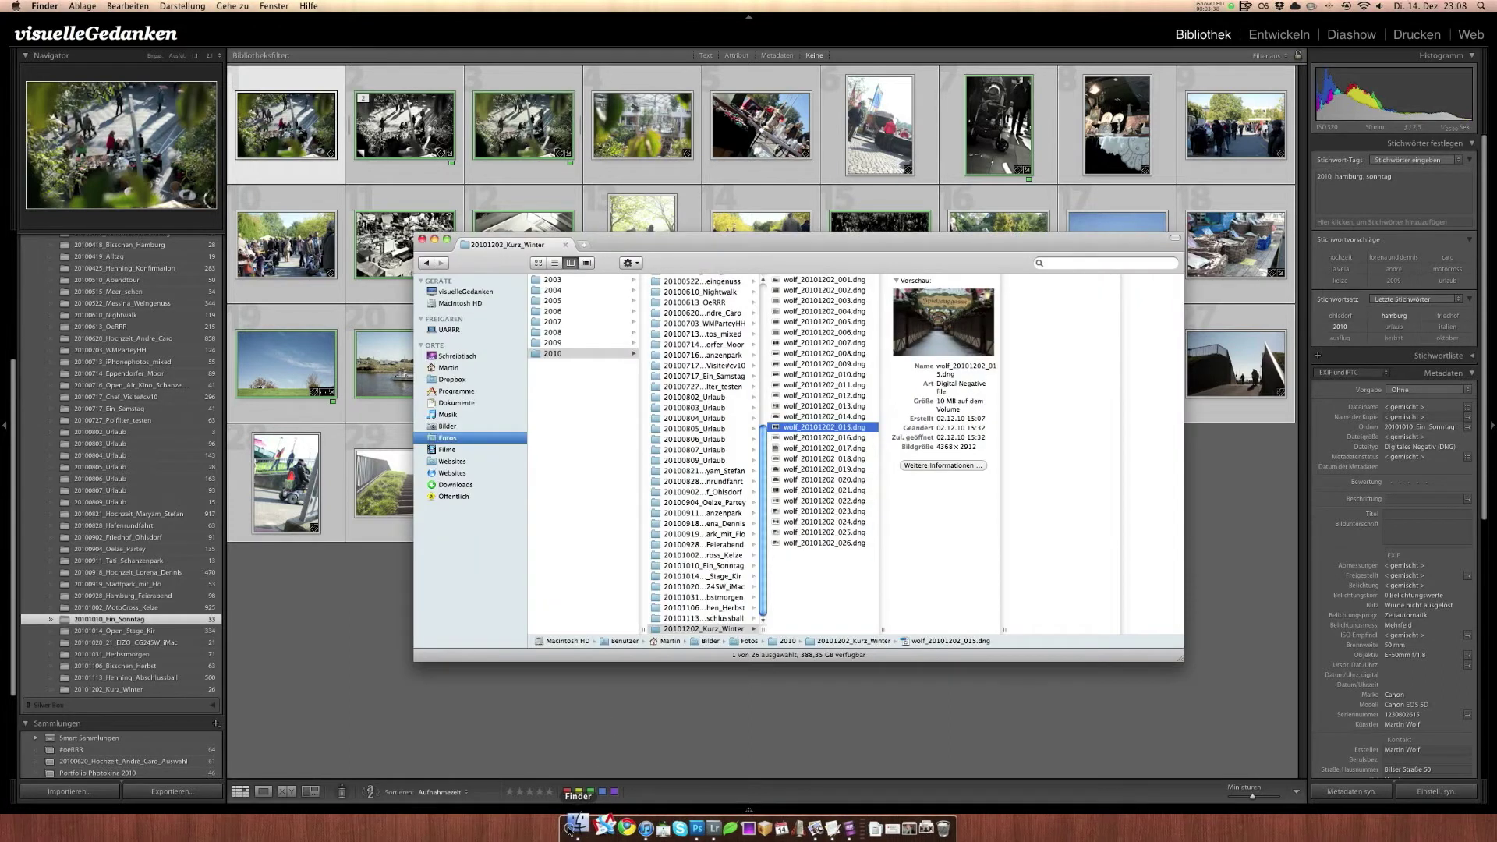
{"action": "left_click_drag", "start_coordinate": [738, 246], "coordinate": [719, 240]}
{"action": "left_click", "coordinate": [738, 246]}
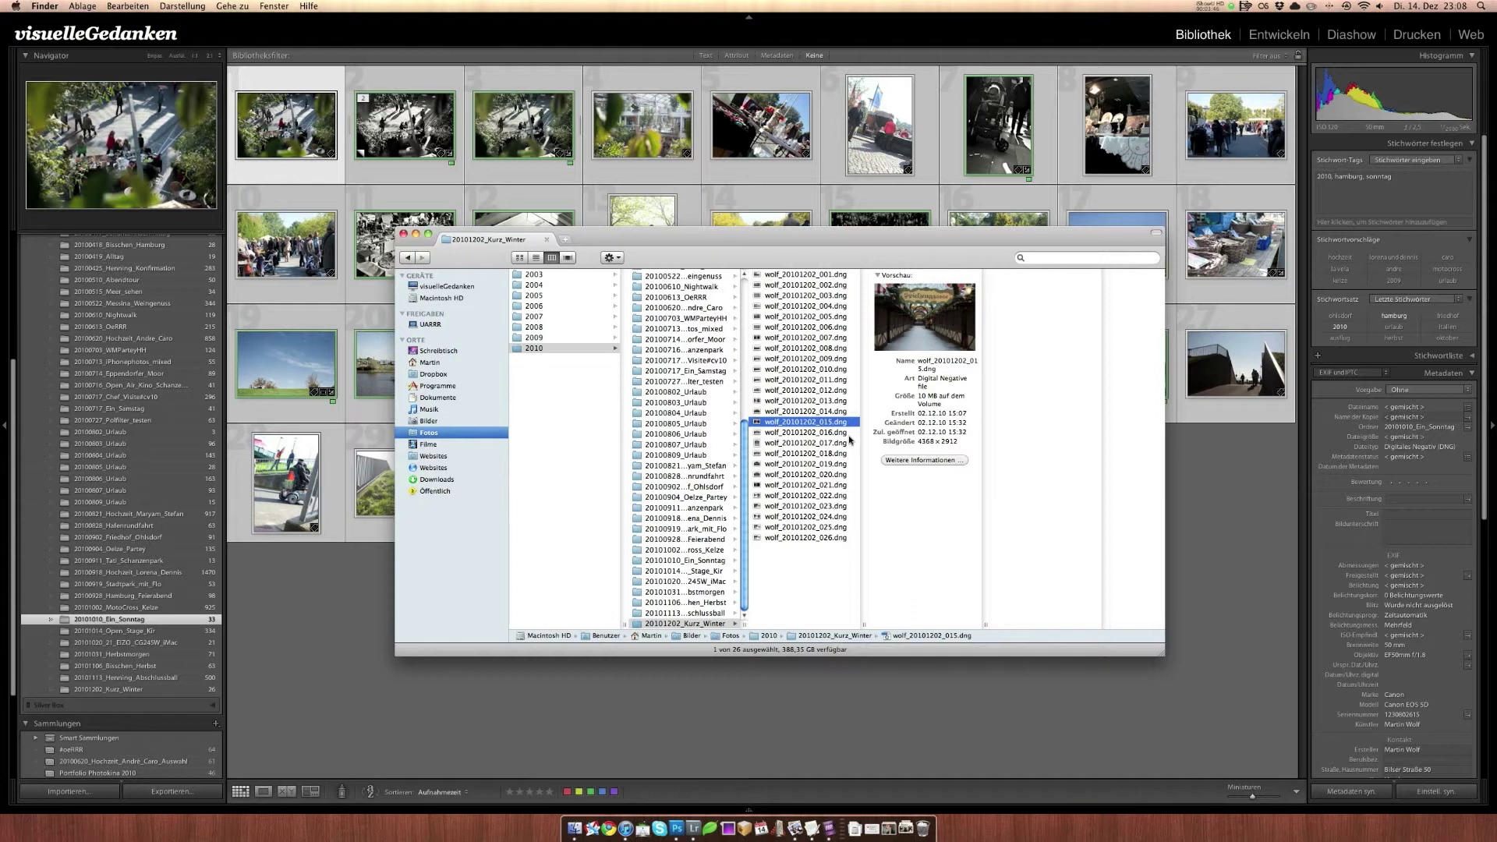
{"action": "key", "text": "space"}
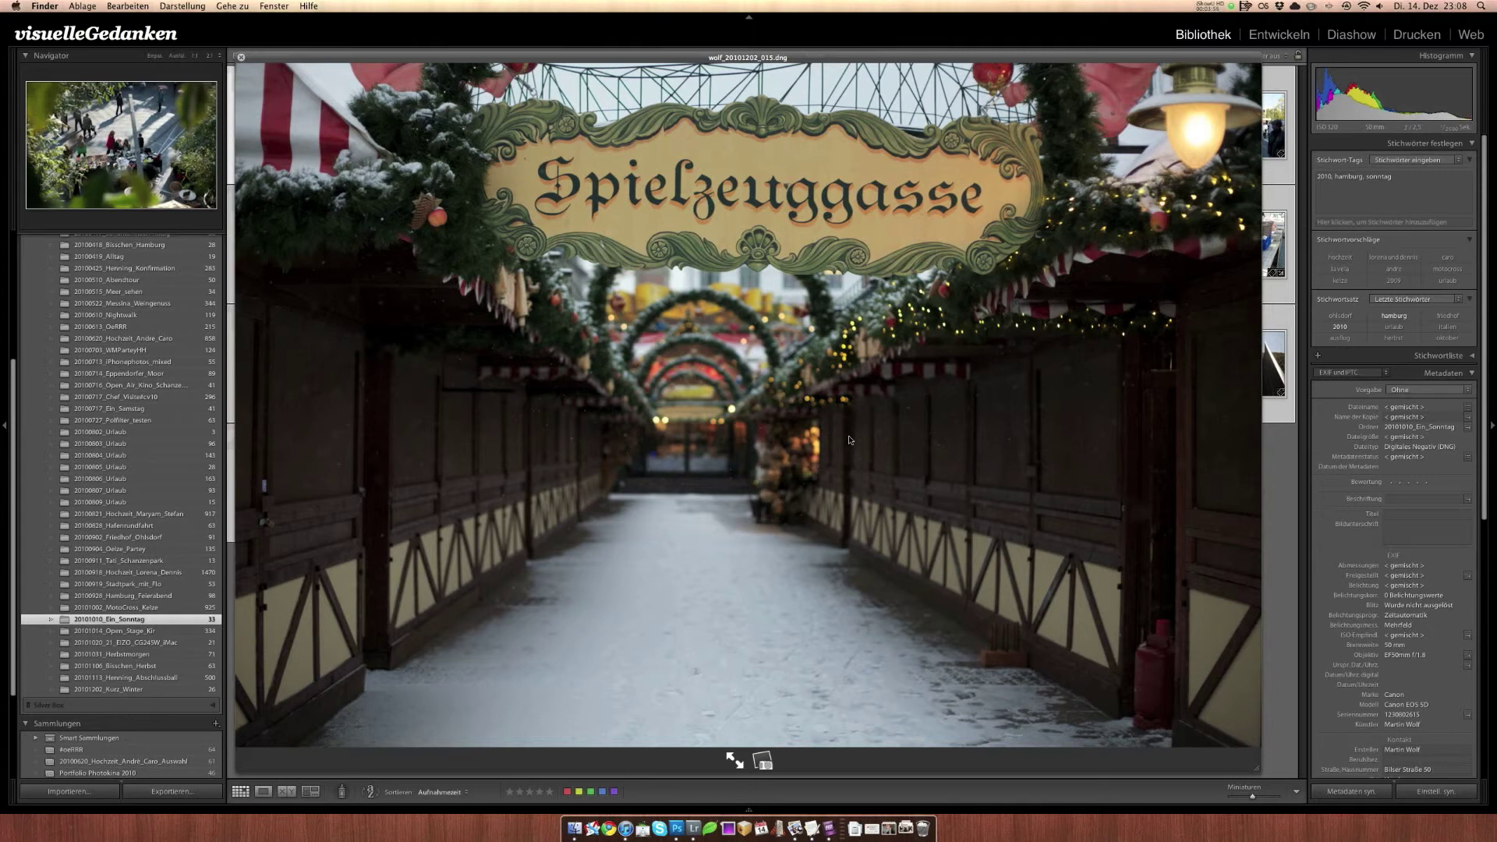
{"action": "key", "text": "space"}
{"action": "left_click", "coordinate": [1090, 691]}
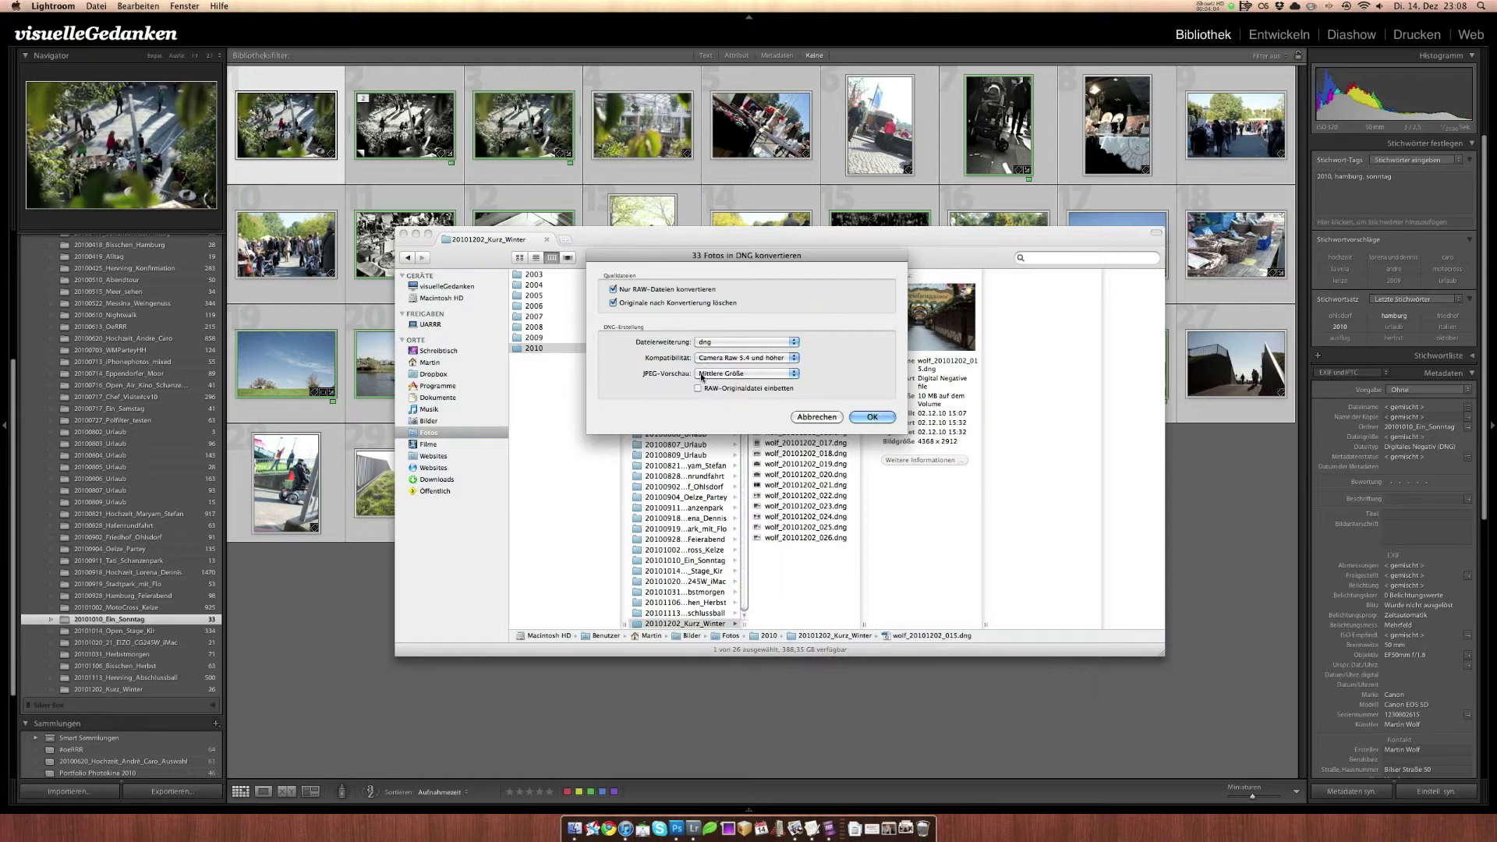
Leave the JPEG preview at Mittlere Größe and cancel the DNG conversion
{"action": "left_click", "coordinate": [702, 377]}
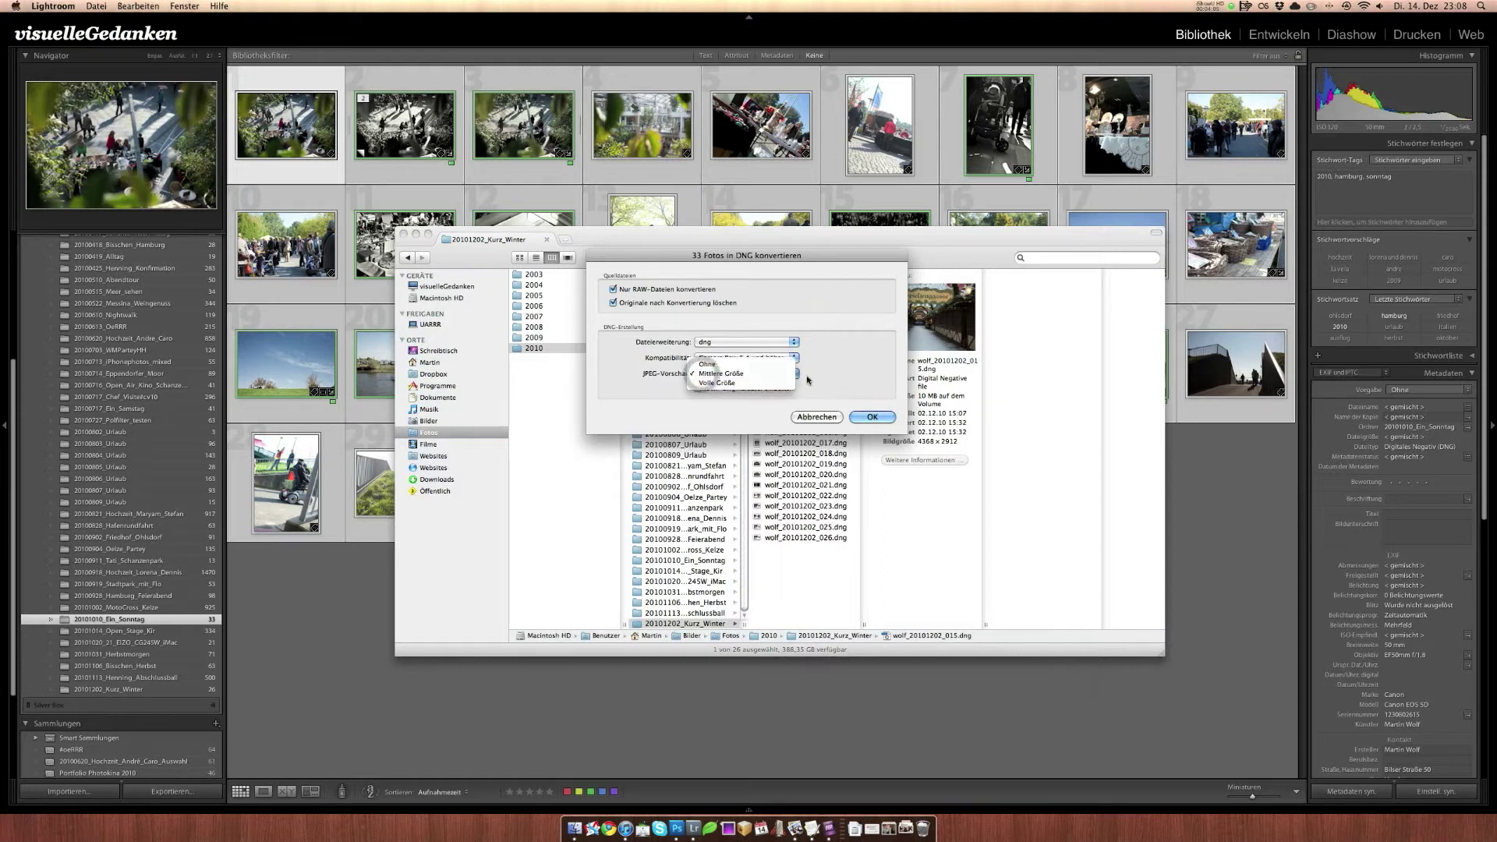
{"action": "left_click", "coordinate": [706, 373]}
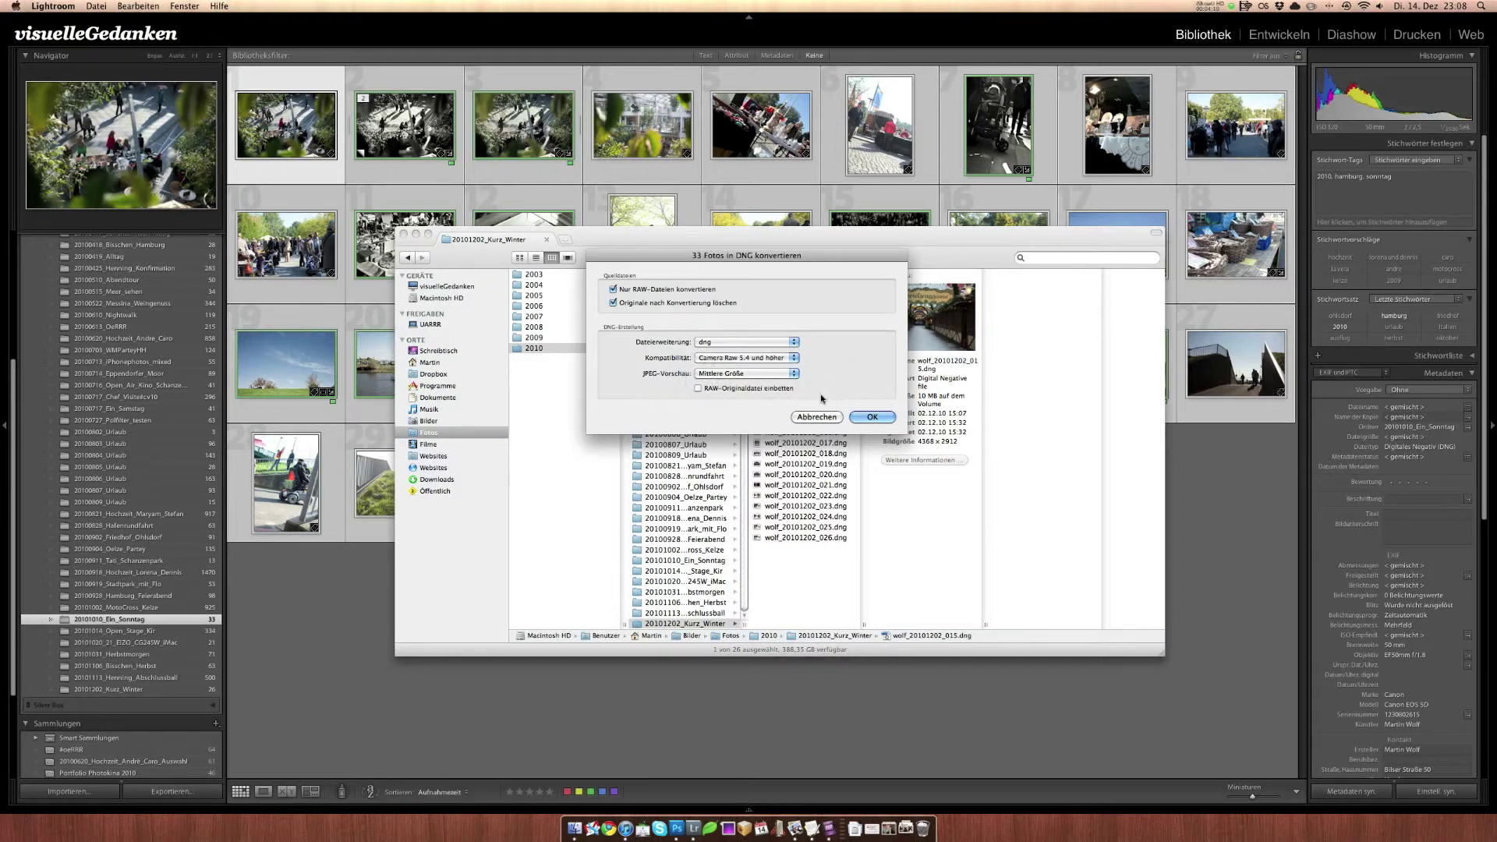
{"action": "left_click", "coordinate": [828, 424]}
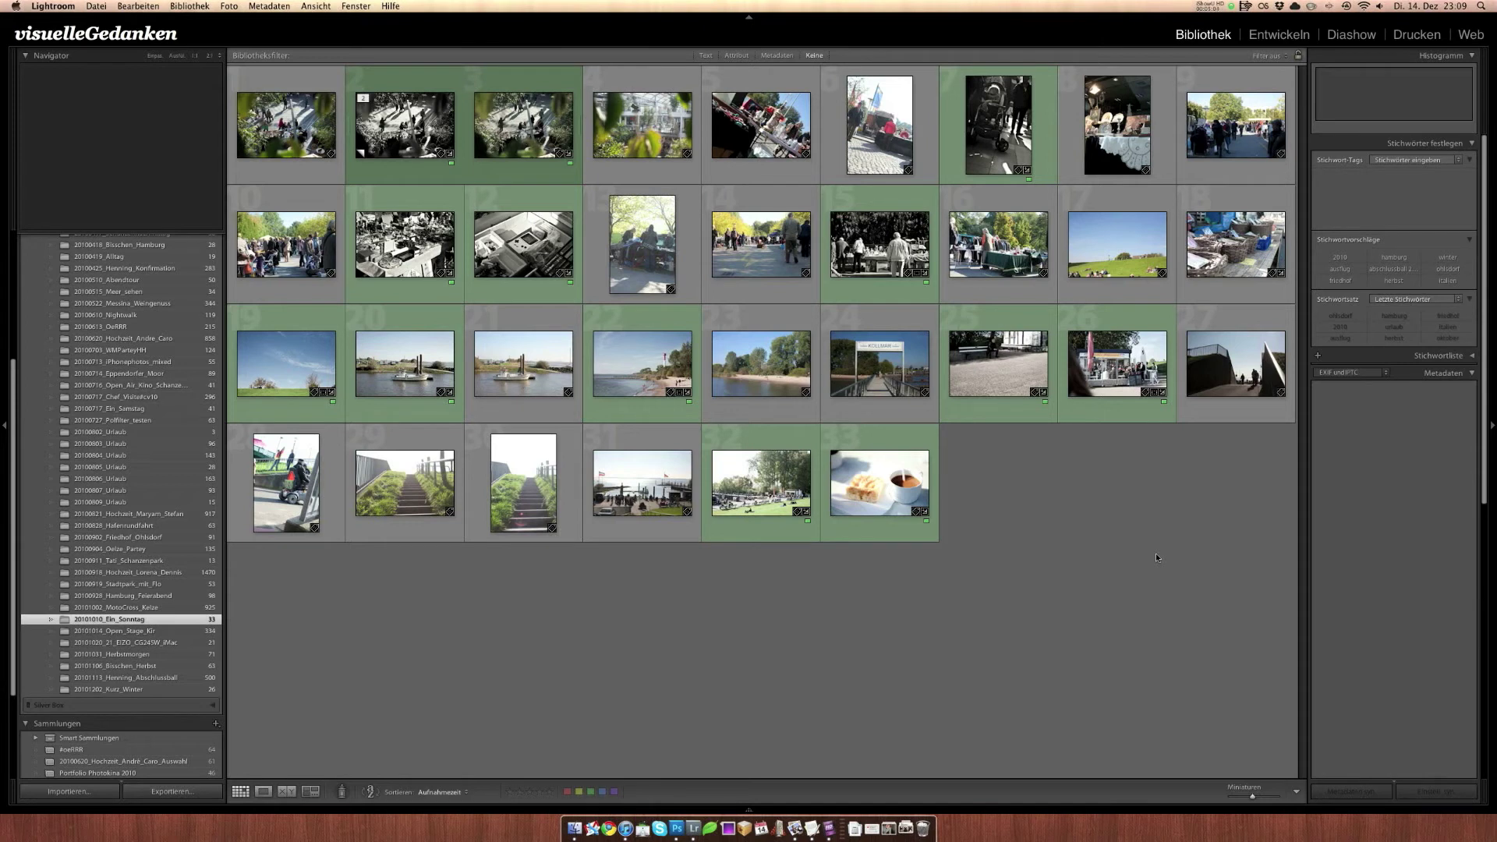
Open thumbnail 22, the lighthouse beach photo, in the Develop module
{"action": "double_click", "coordinate": [611, 338]}
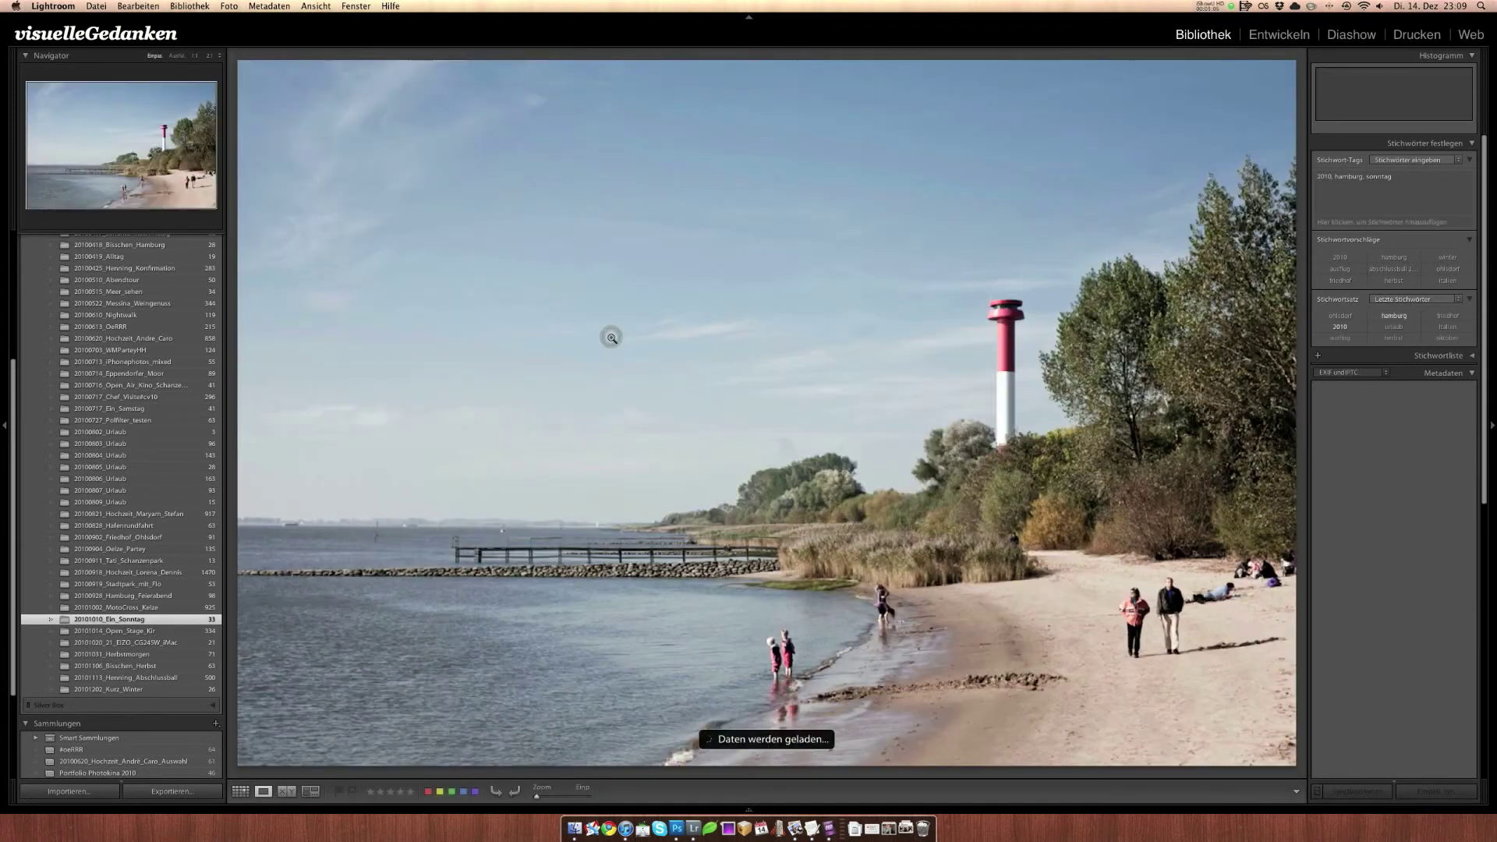
{"action": "left_click", "coordinate": [1279, 35]}
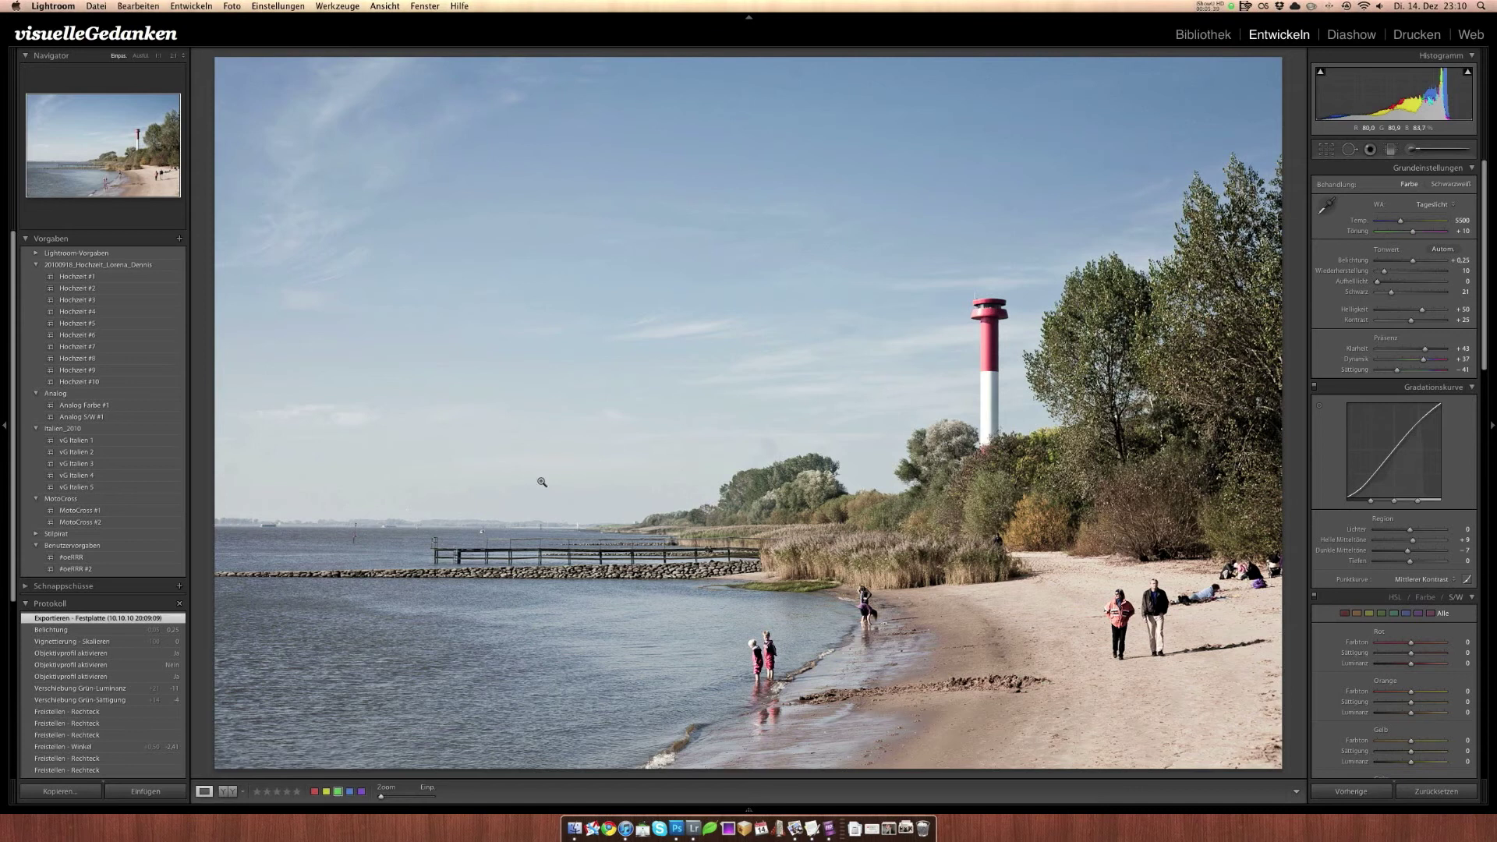
Bring the Finder window of 20101202_Kurz_Winter DNG files over Lightroom
{"action": "left_click", "coordinate": [576, 826]}
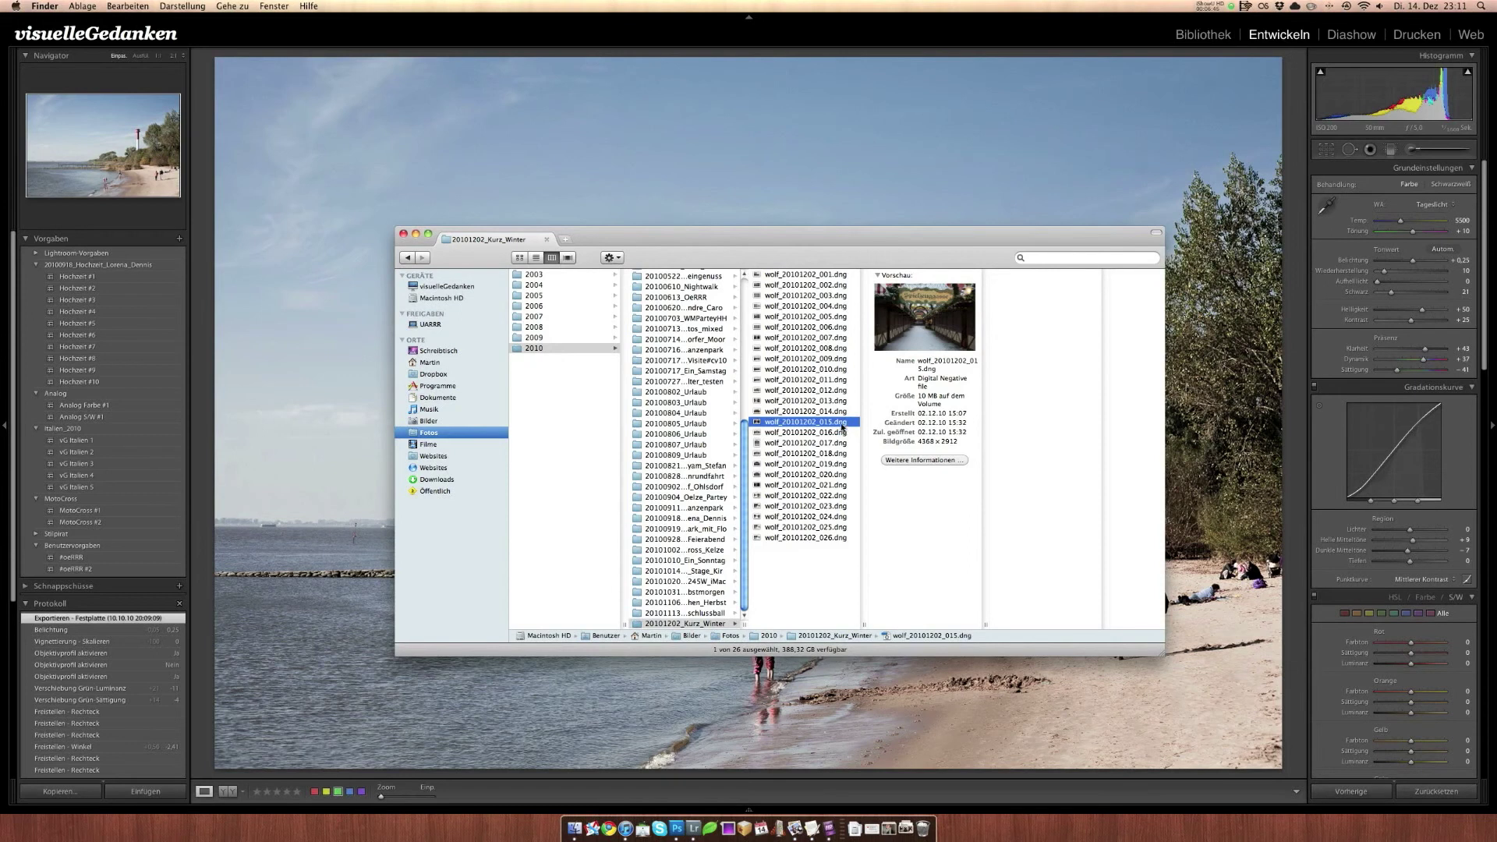
Quick Look wolf_20101202_015.dng, then list its Öffnen mit programs
{"action": "key", "text": "space"}
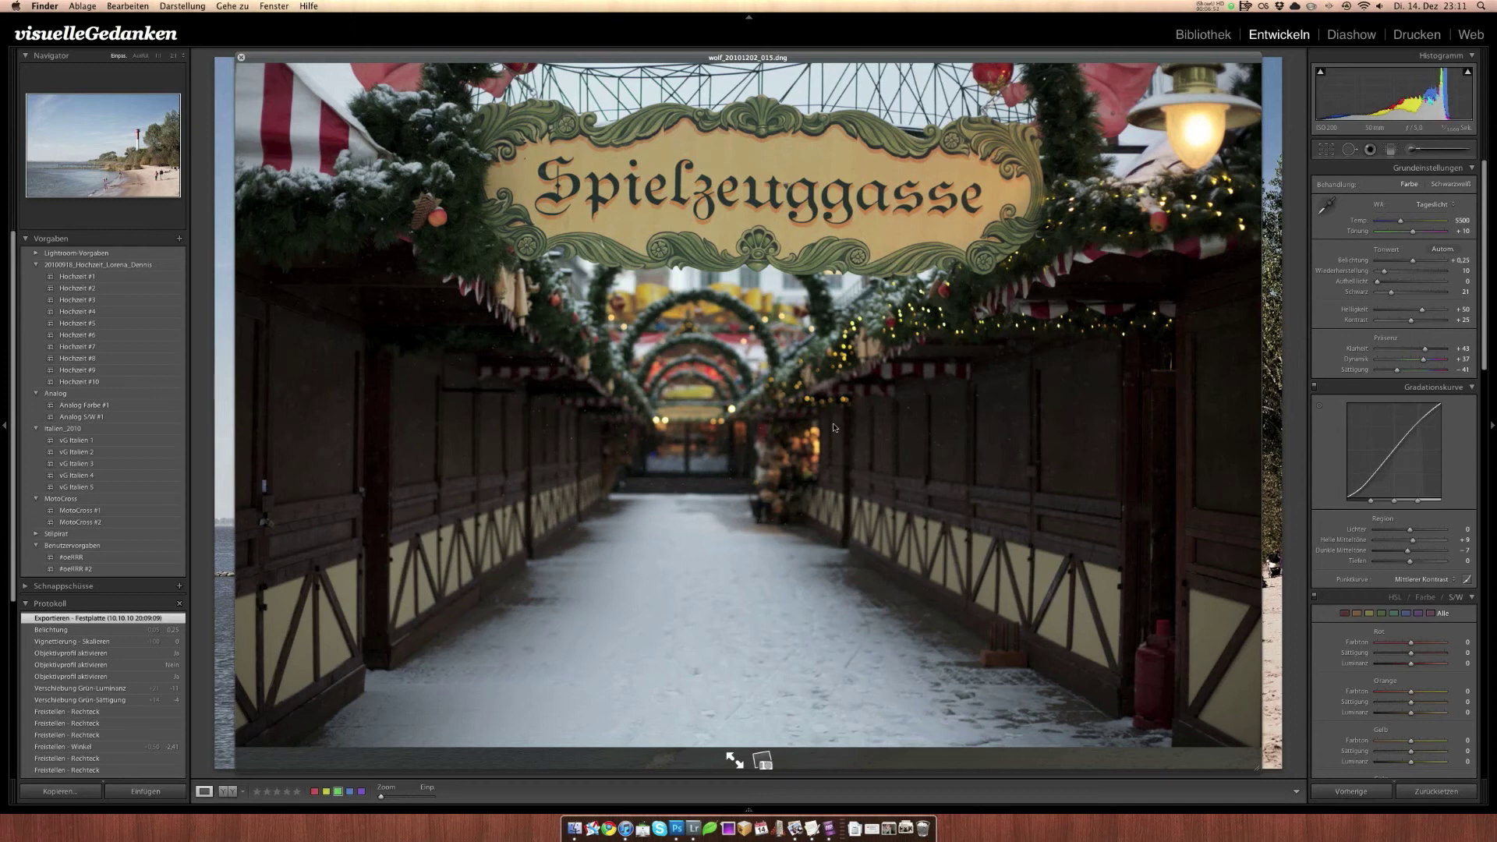
{"action": "key", "text": "space"}
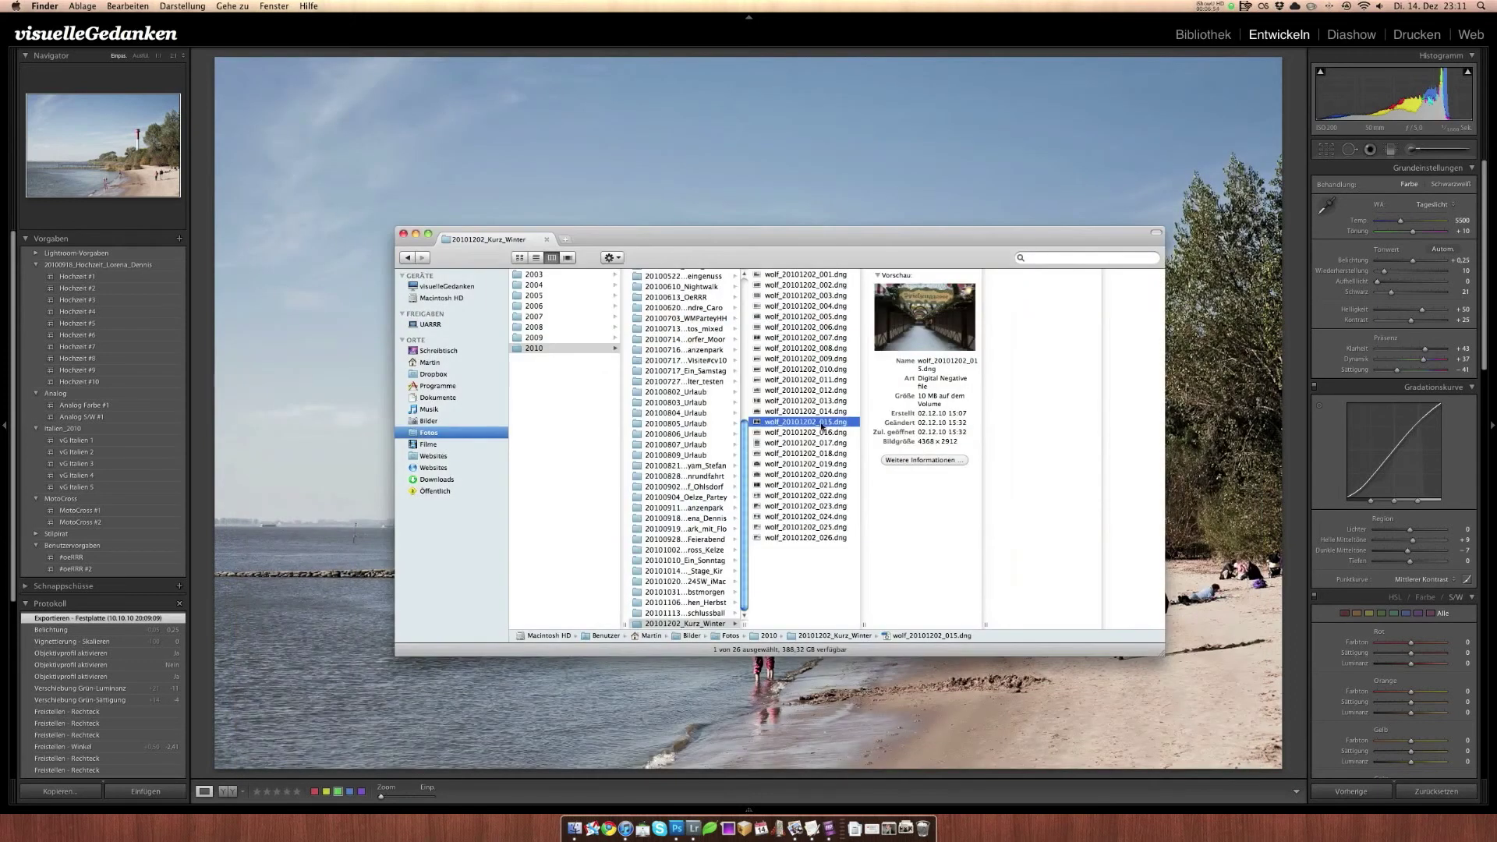
{"action": "right_click", "coordinate": [822, 426]}
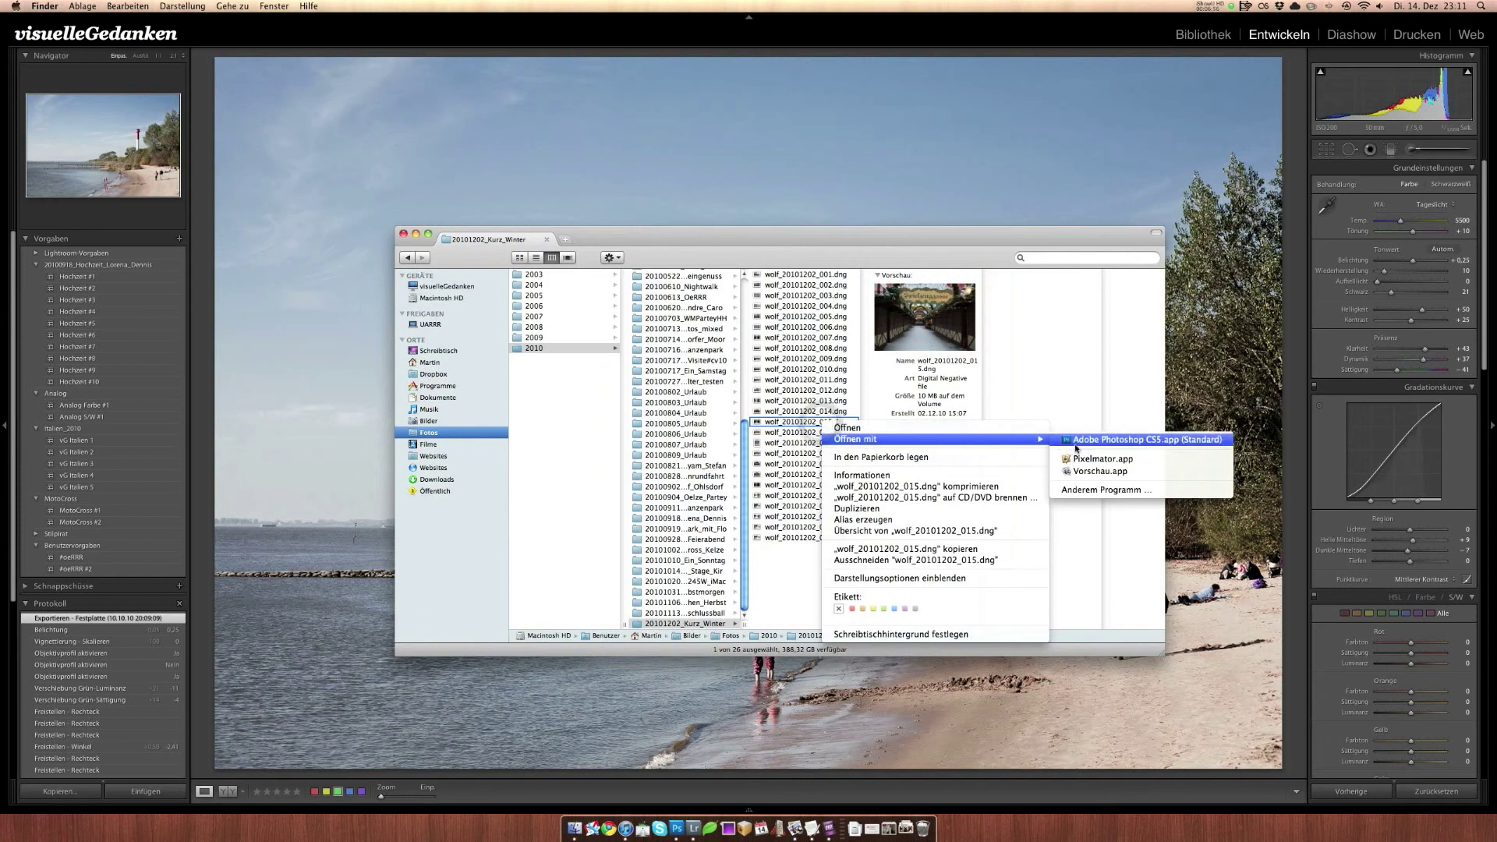
Open wolf_20101202_015.dng in Photoshop CS5 Camera Raw, check Exposure +1,00 and Clarity +86, then cancel
{"action": "left_click", "coordinate": [1076, 442]}
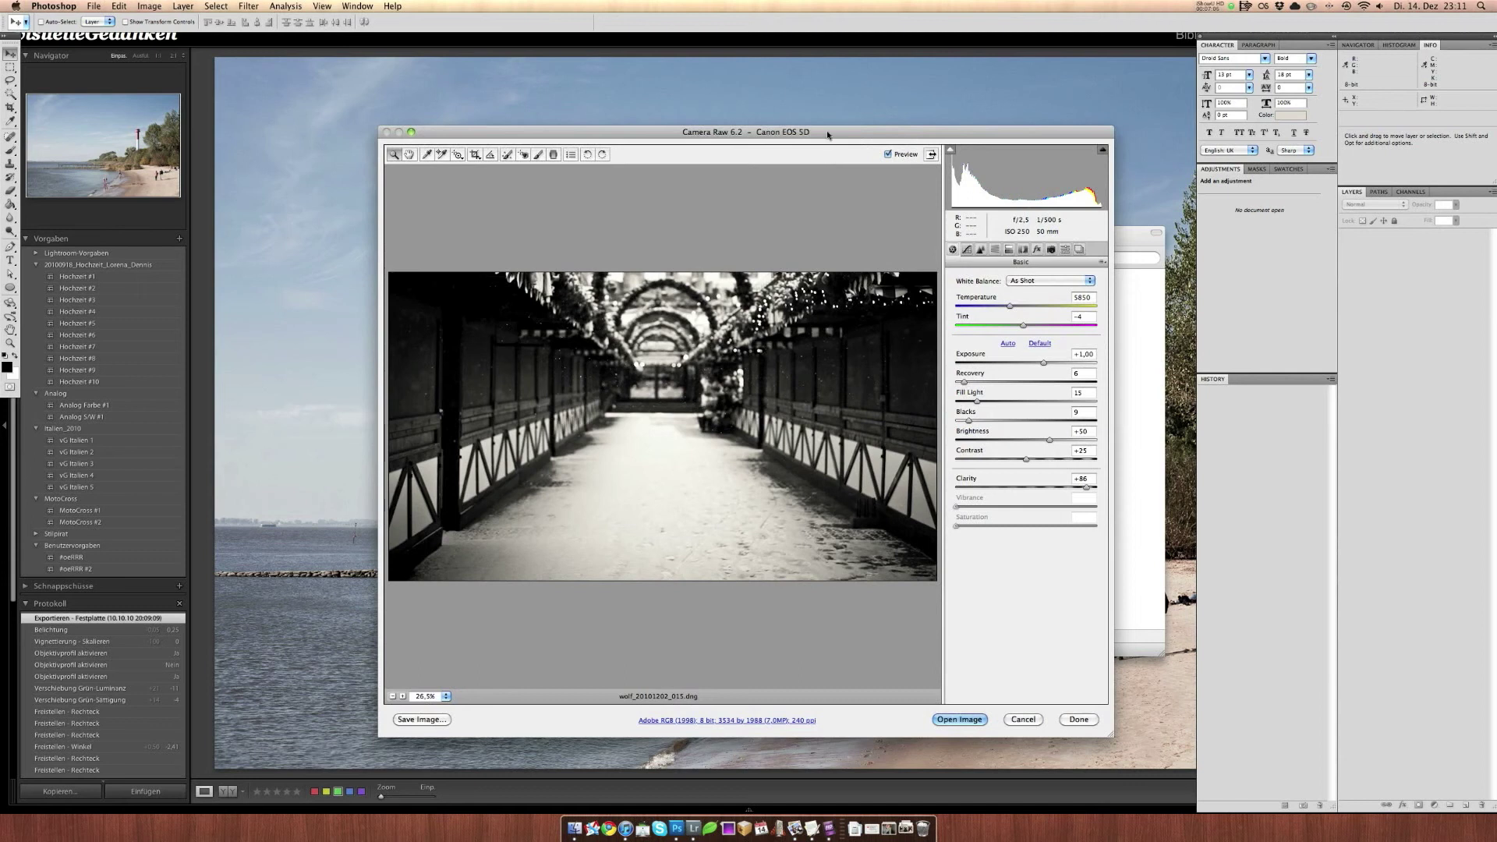
{"action": "left_click_drag", "start_coordinate": [829, 135], "coordinate": [535, 126]}
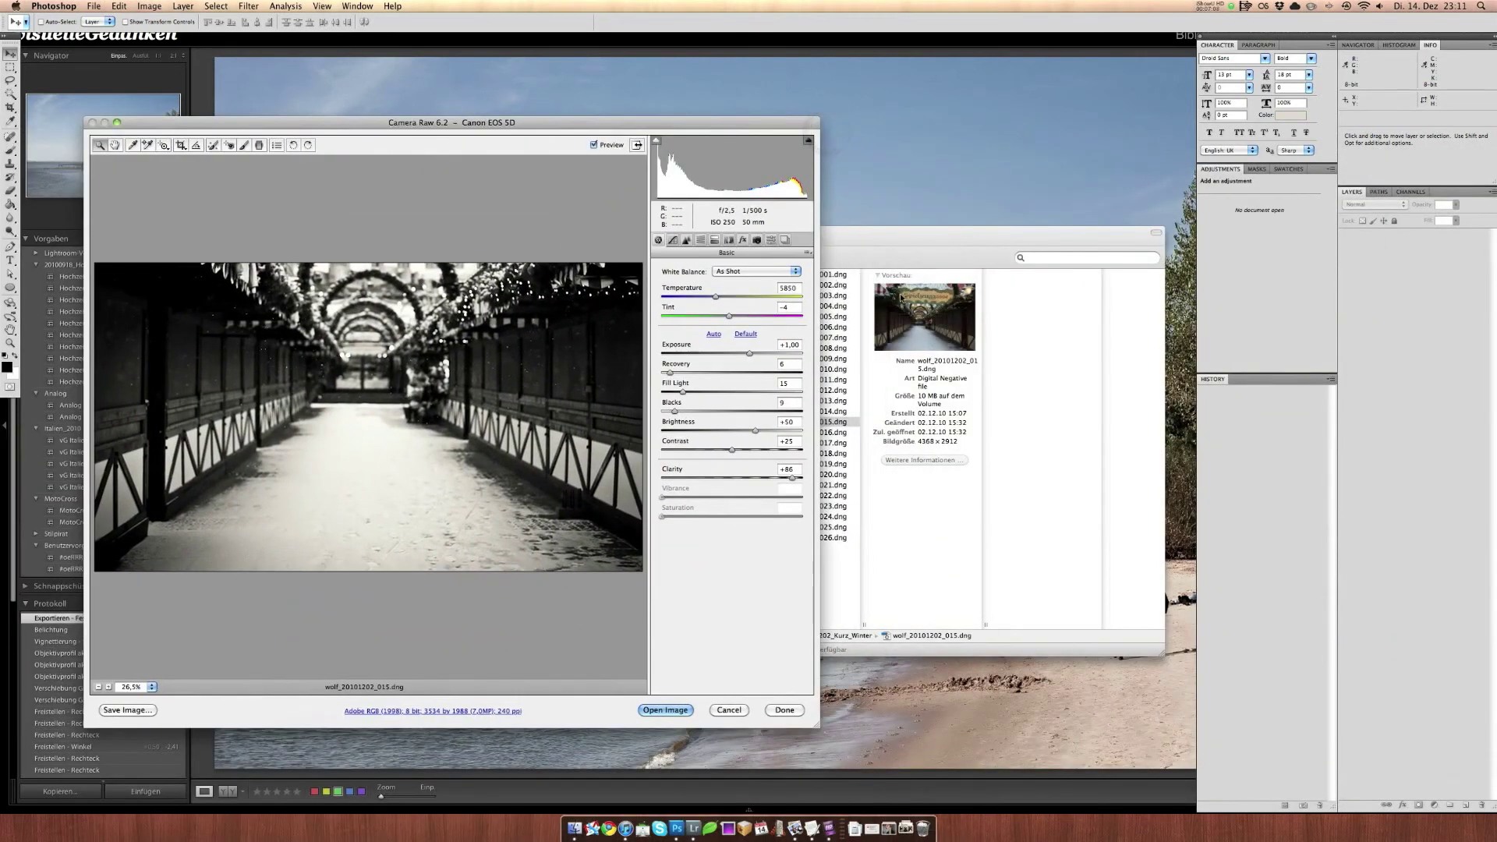
{"action": "left_click_drag", "start_coordinate": [606, 126], "coordinate": [882, 145]}
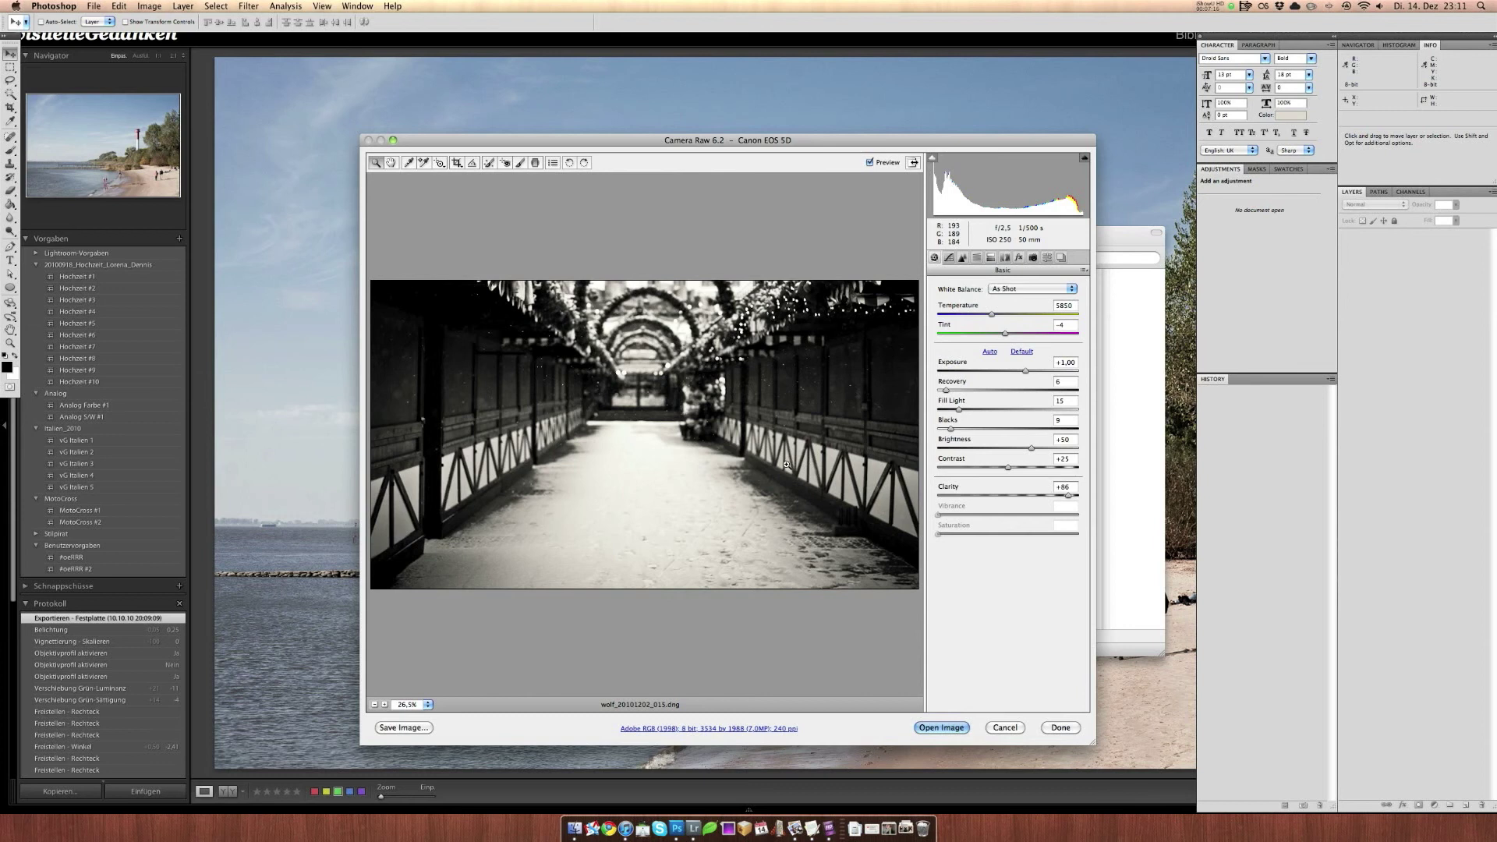
{"action": "left_click", "coordinate": [1011, 729]}
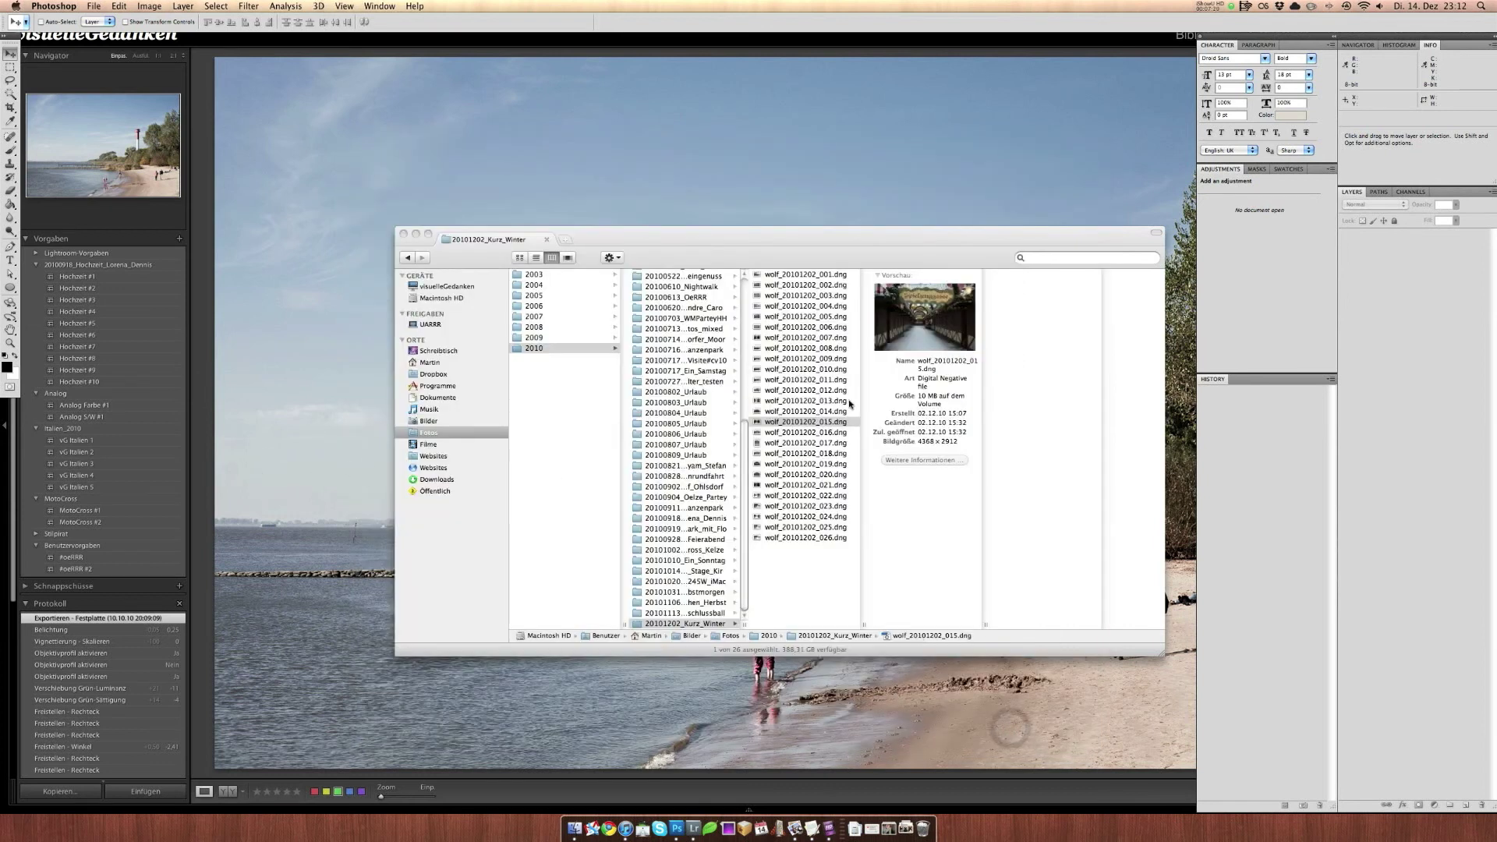
Switch Lightroom to the Library grid with extra thumbnail info shown
{"action": "left_click_drag", "start_coordinate": [777, 233], "coordinate": [771, 247]}
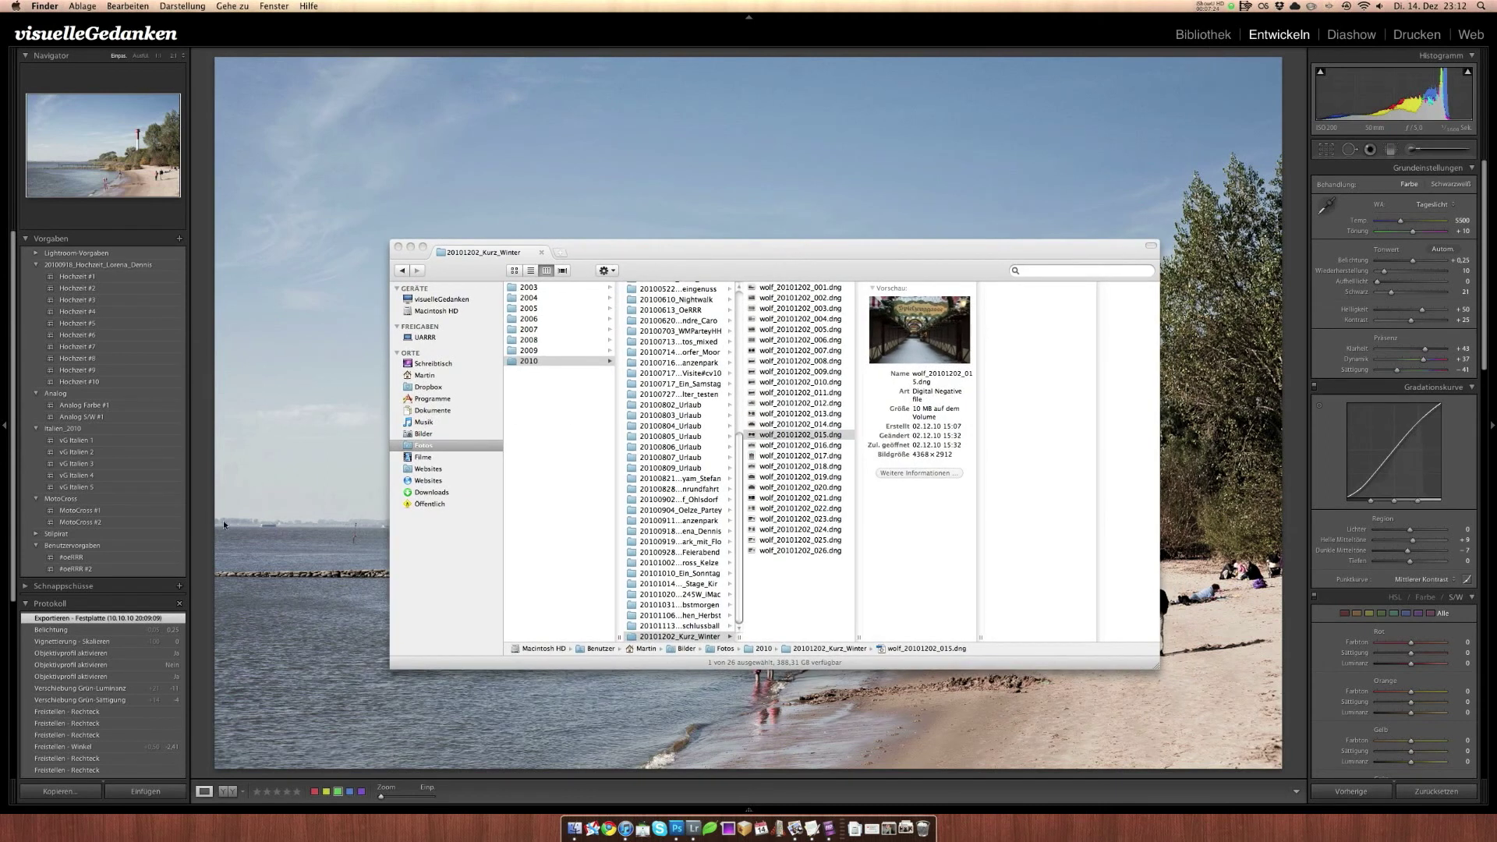
{"action": "left_click", "coordinate": [209, 537]}
{"action": "key", "text": "e"}
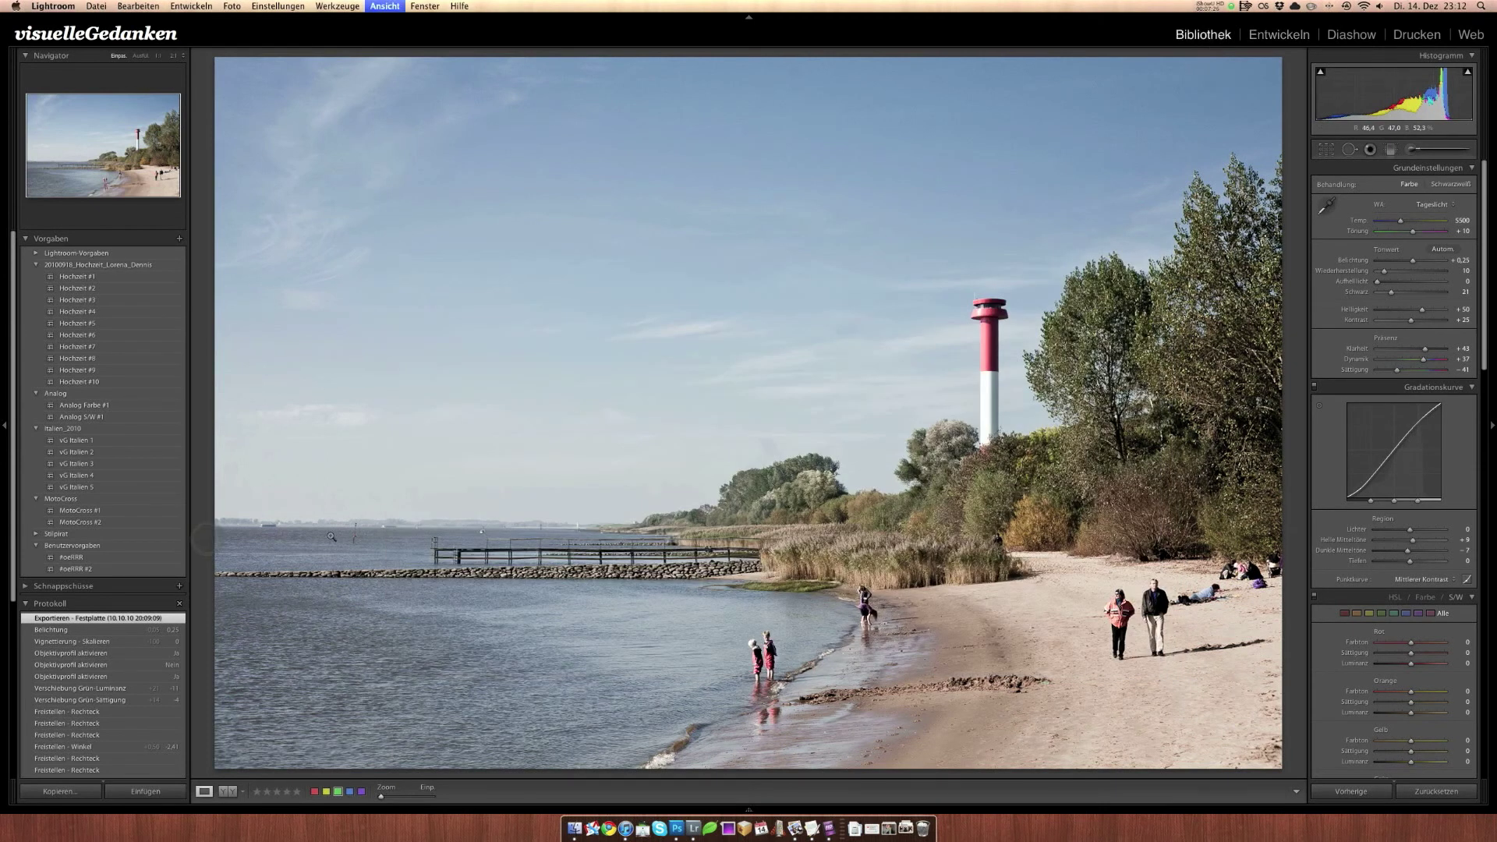
{"action": "key", "text": "j"}
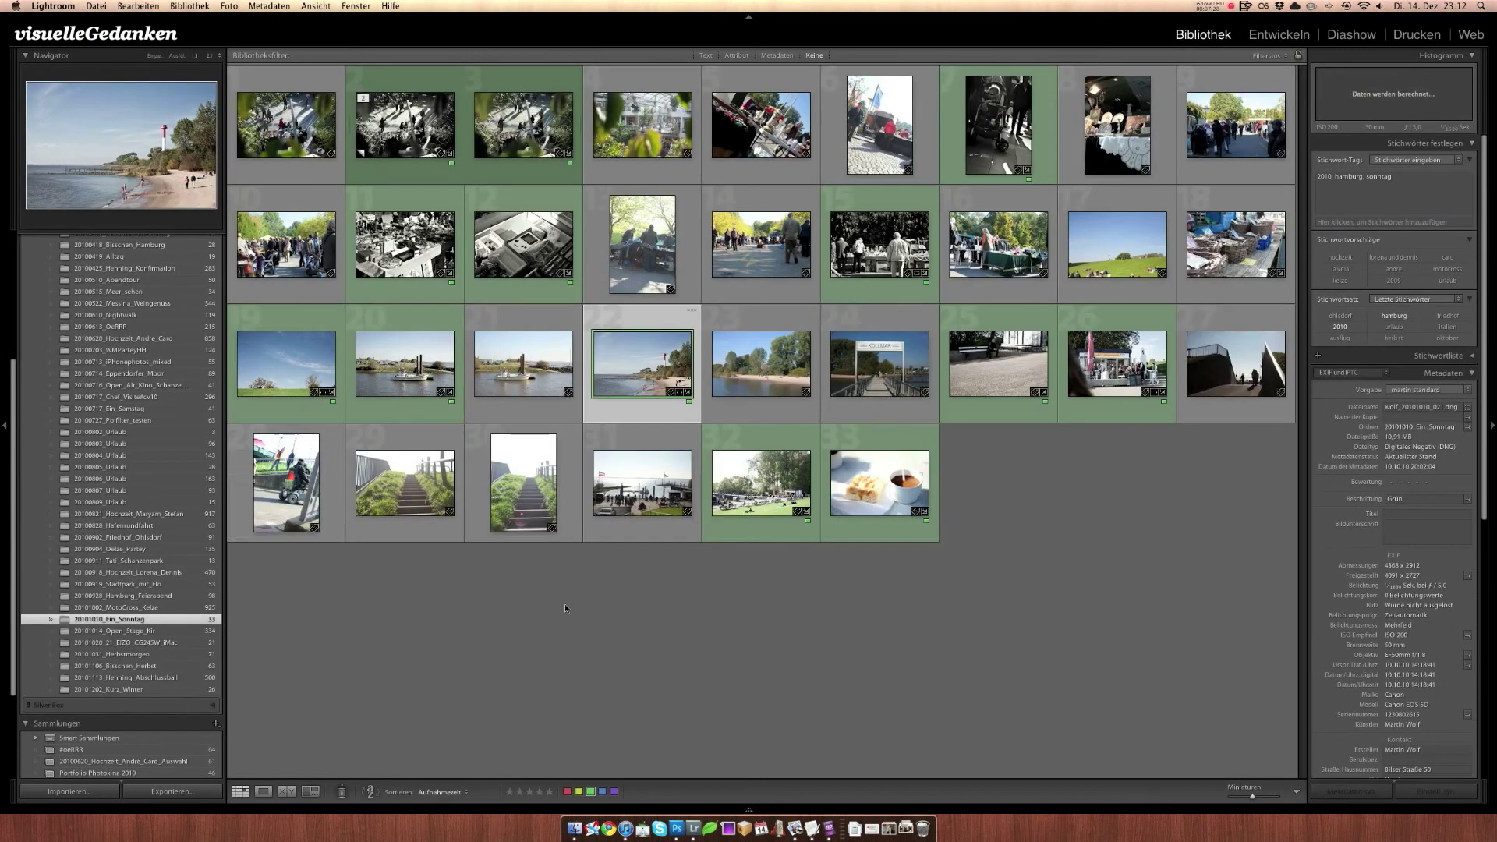
Open folder 20101010_Ein_Sonntag in Finder and move the window down-left
{"action": "left_click", "coordinate": [575, 829]}
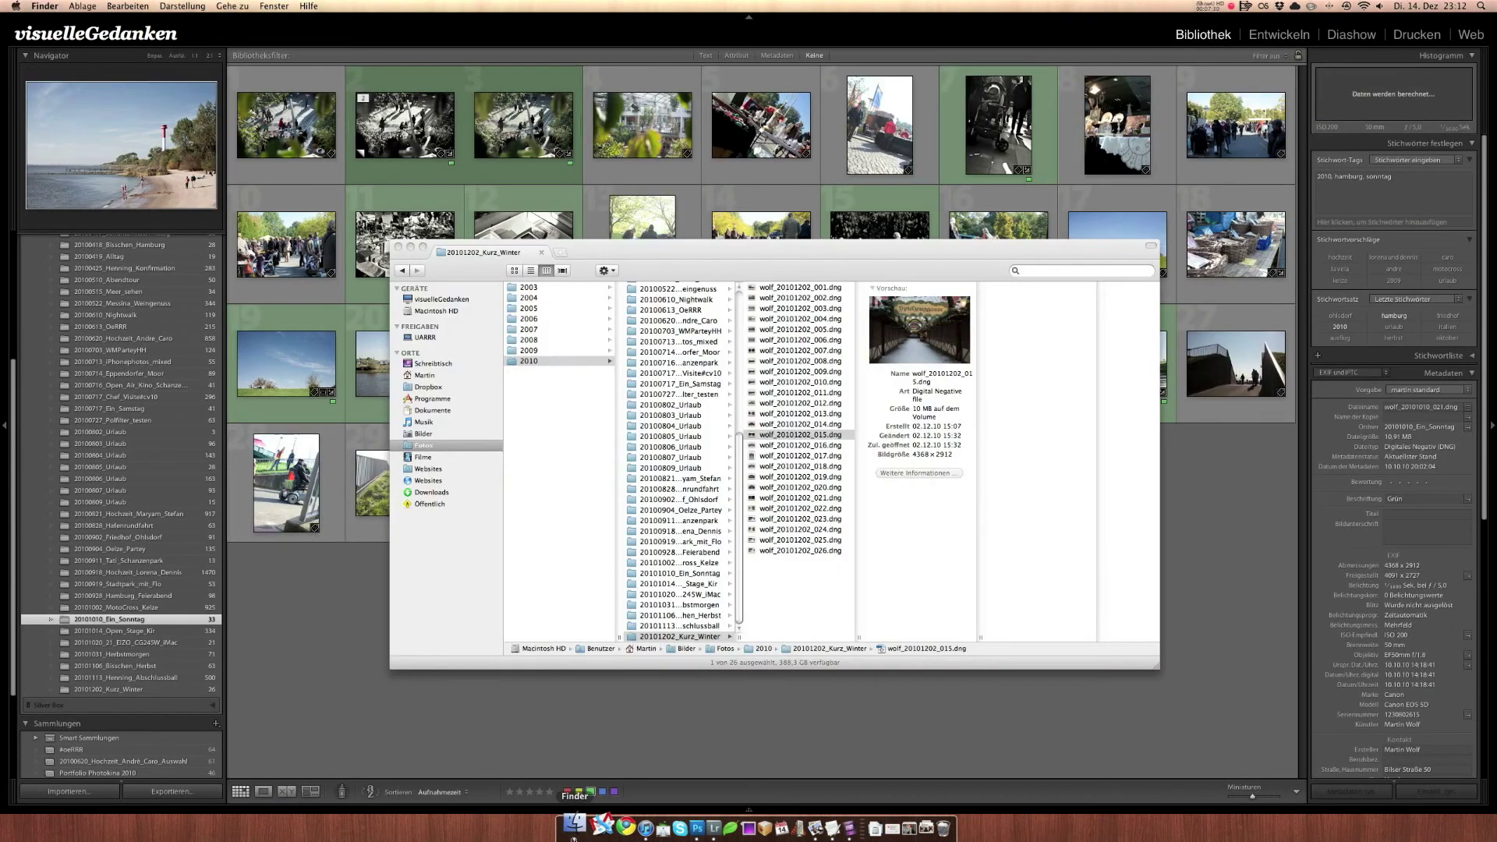
{"action": "scroll", "coordinate": [677, 383], "scroll_direction": "up", "scroll_amount": 5}
{"action": "scroll", "coordinate": [677, 382], "scroll_direction": "up", "scroll_amount": 5}
{"action": "scroll", "coordinate": [676, 382], "scroll_direction": "down", "scroll_amount": 3}
{"action": "scroll", "coordinate": [692, 445], "scroll_direction": "down", "scroll_amount": 7}
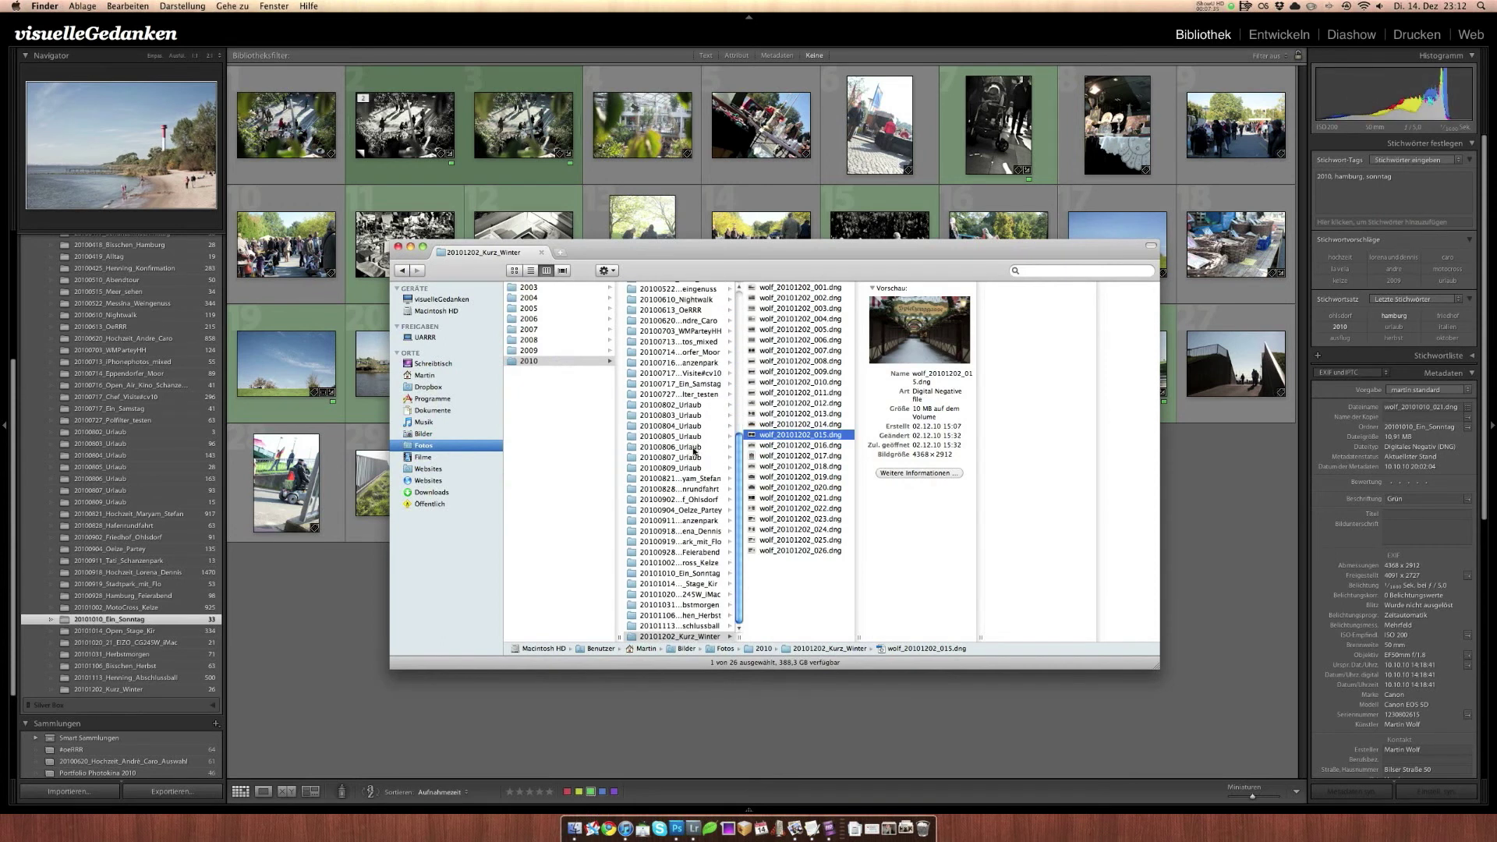
{"action": "left_click", "coordinate": [682, 574]}
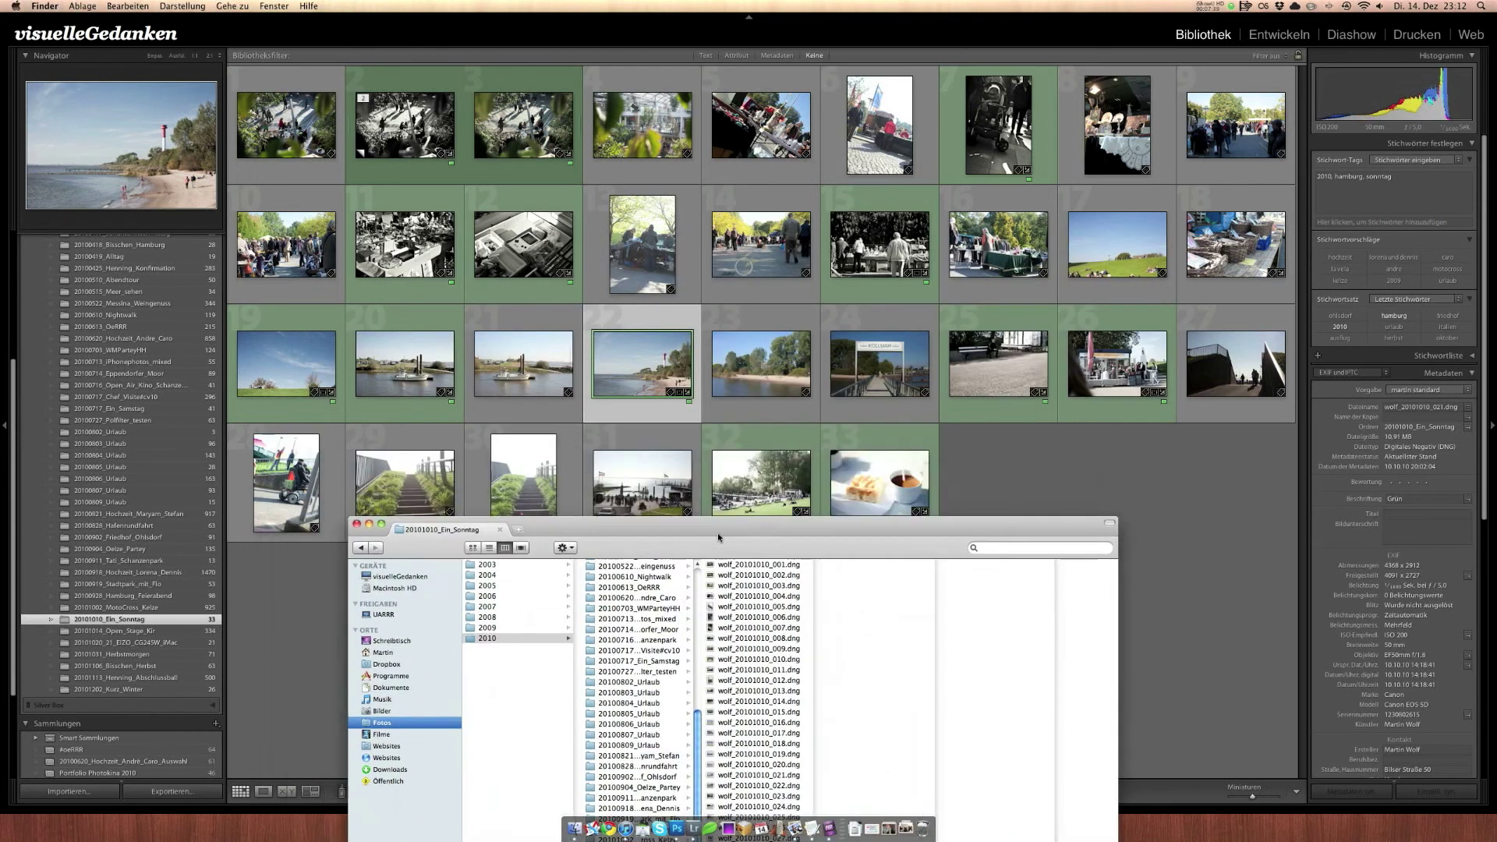
{"action": "left_click_drag", "start_coordinate": [731, 267], "coordinate": [641, 475]}
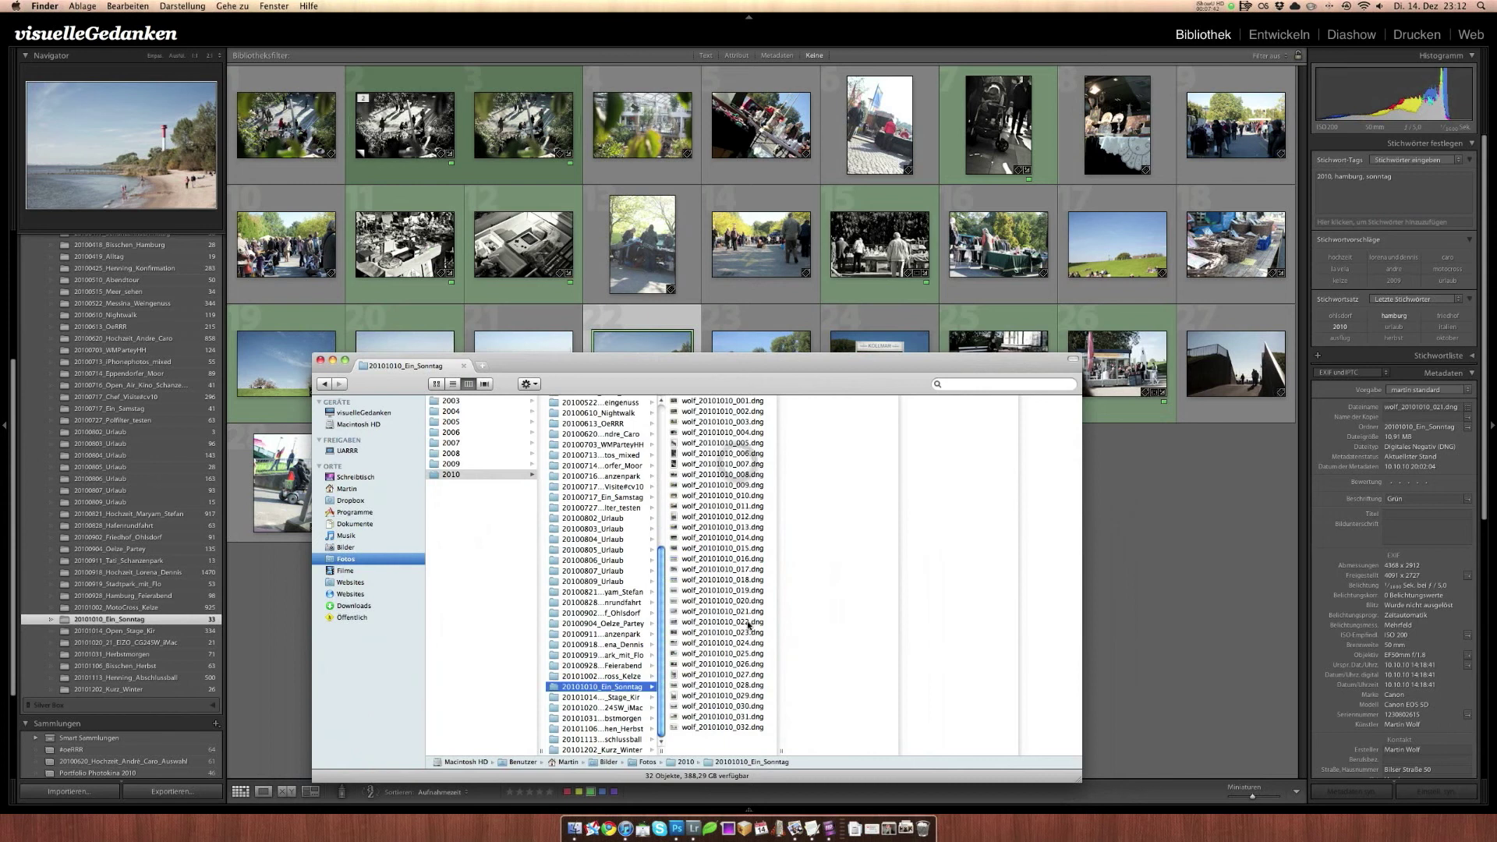
Check wolf_20101010_022.dng and 021.dng in Camera Raw, then enlarge the lighthouse photo in Lightroom
{"action": "double_click", "coordinate": [747, 622]}
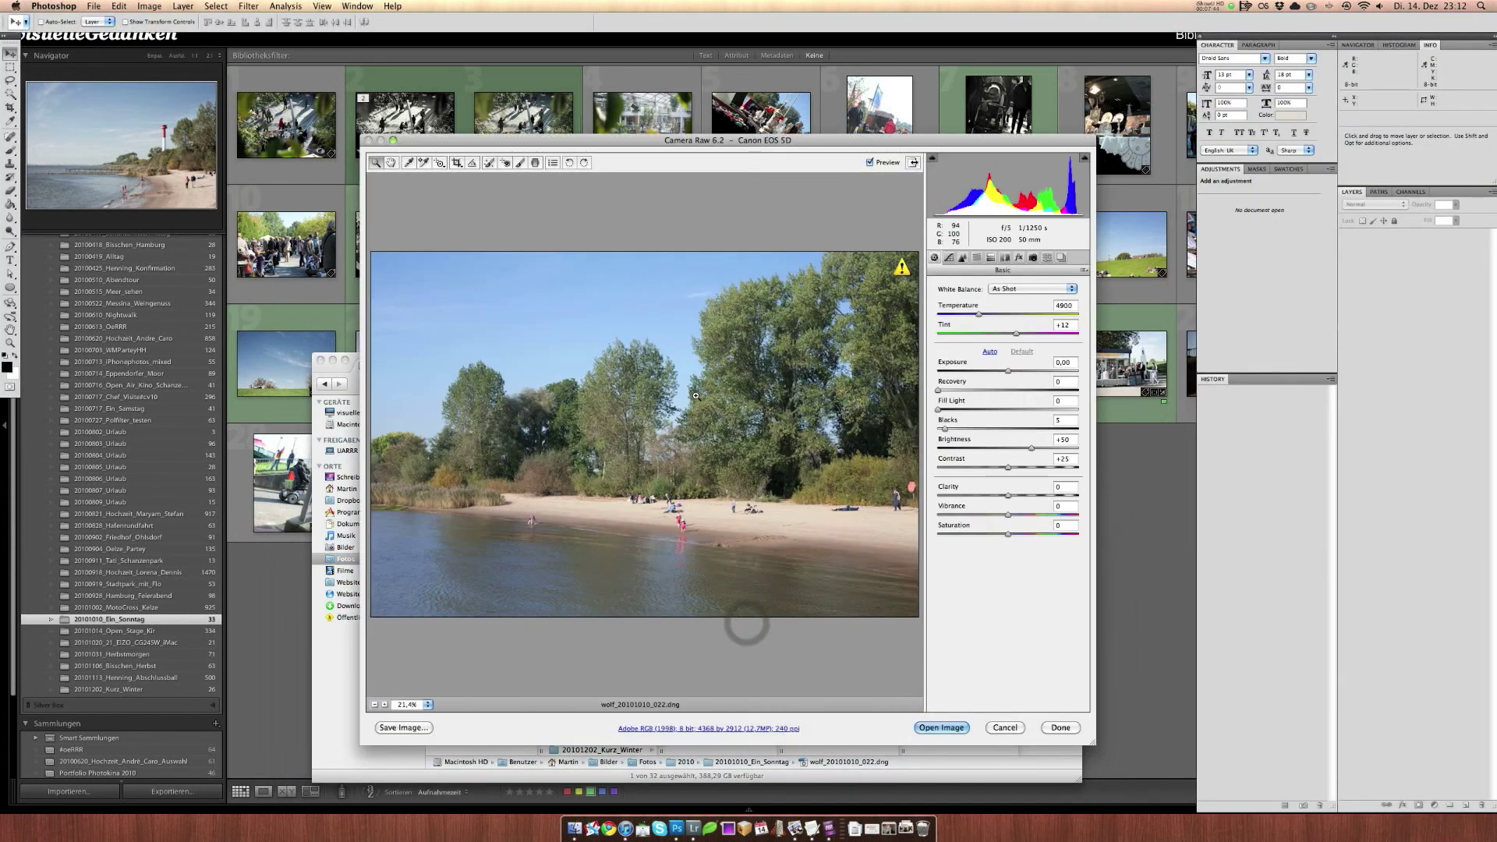
{"action": "left_click", "coordinate": [1005, 728]}
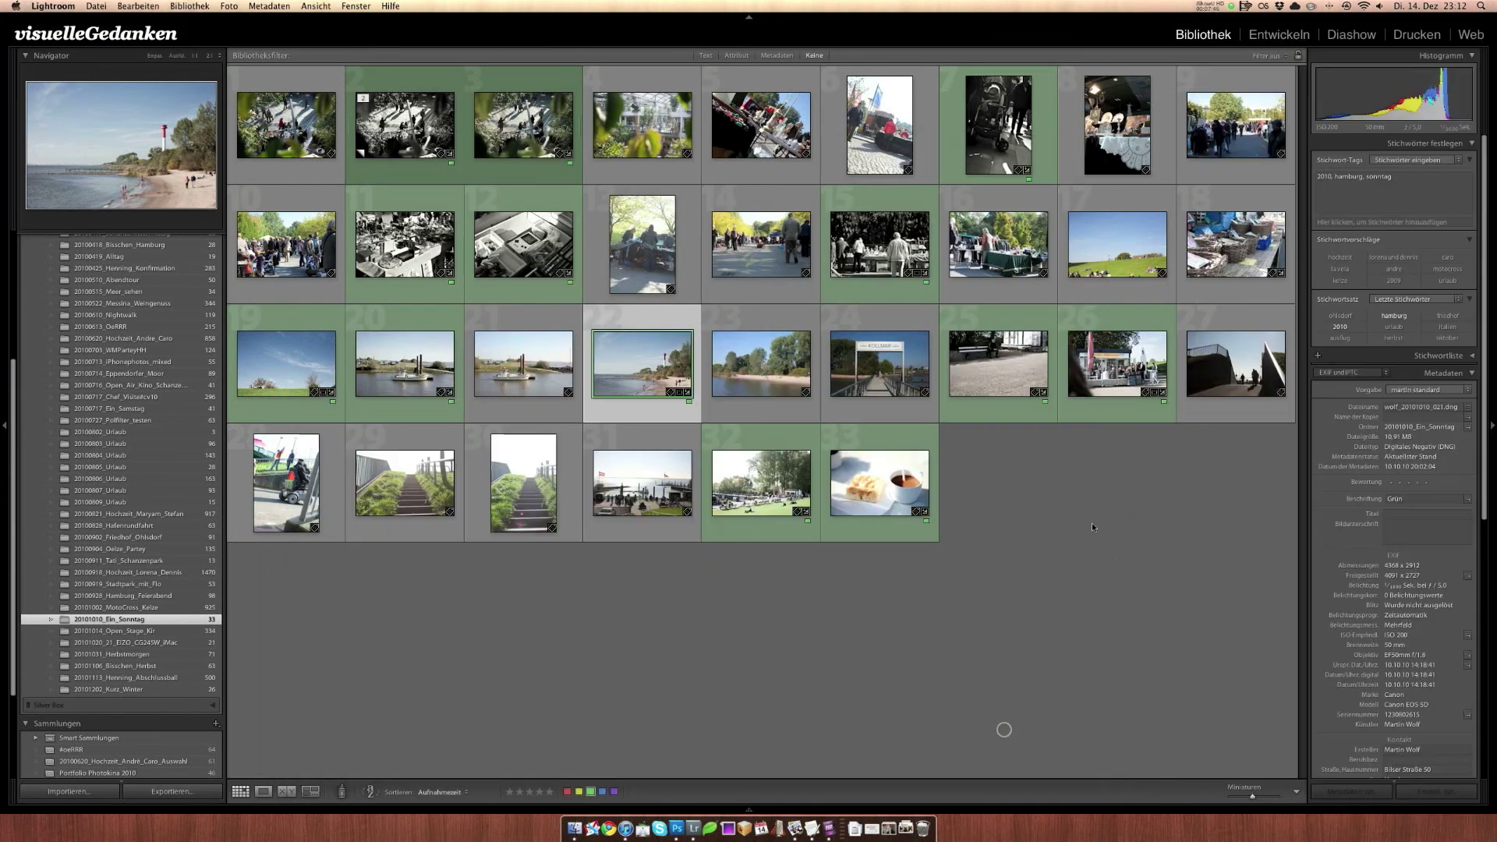
{"action": "left_click", "coordinate": [575, 829]}
{"action": "left_click", "coordinate": [733, 611]}
{"action": "double_click", "coordinate": [733, 611]}
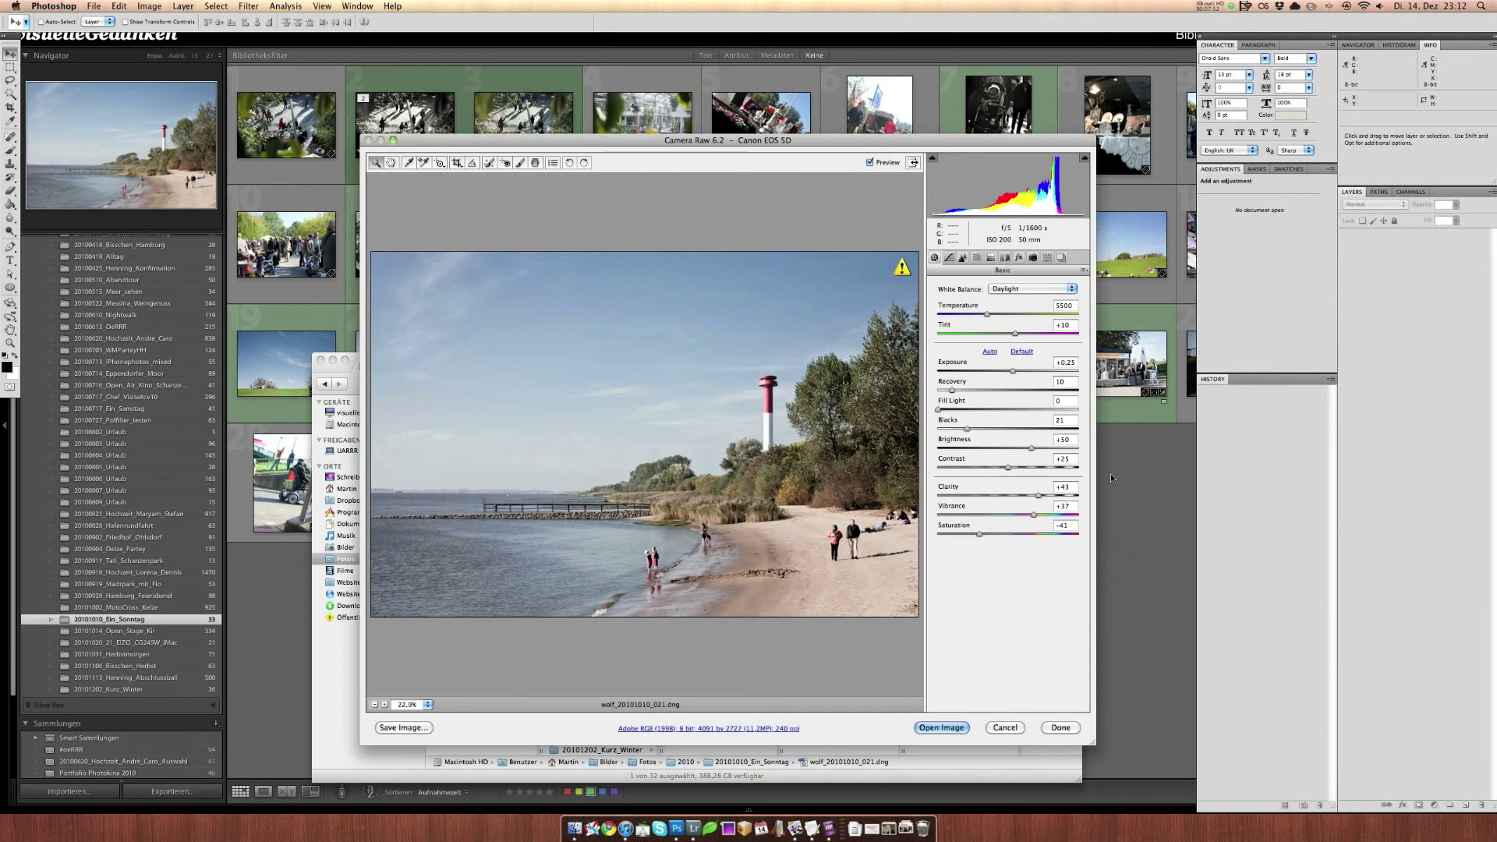
{"action": "left_click", "coordinate": [1123, 478]}
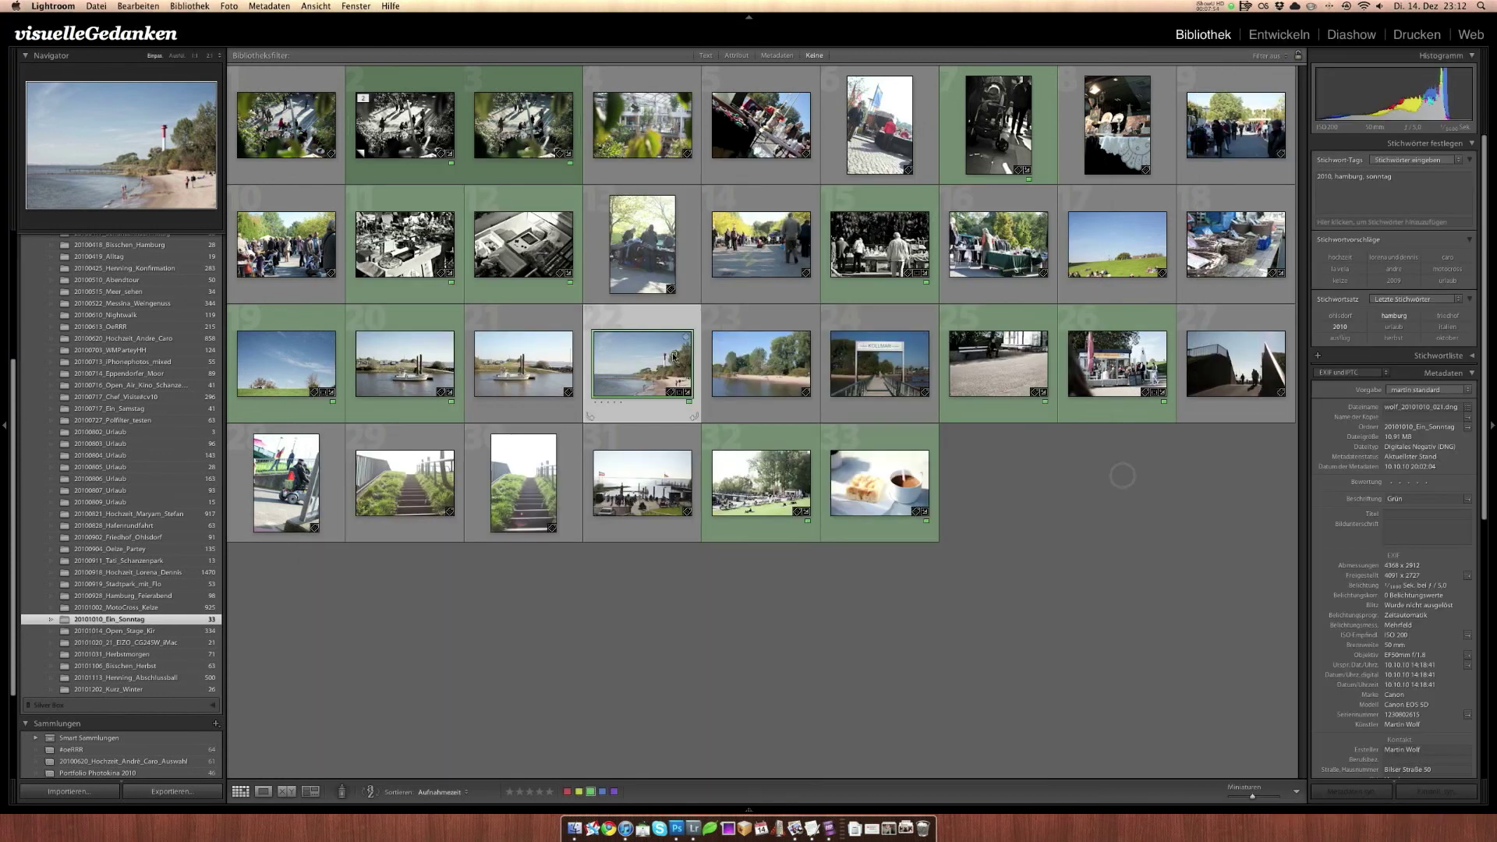
{"action": "key", "text": "e"}
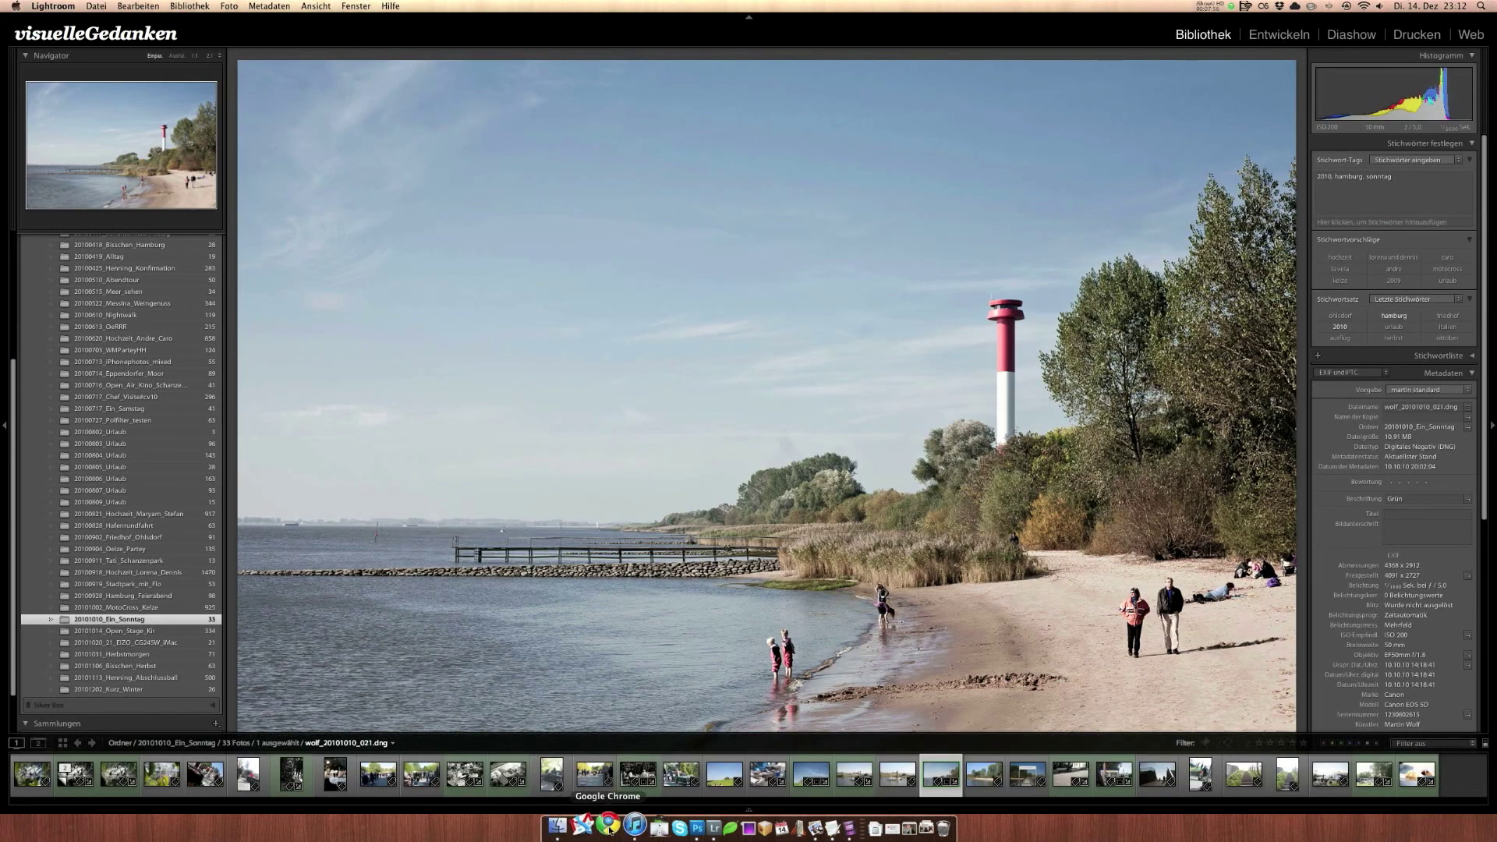
Compare the lighthouse photo's Camera Raw sliders with Lightroom's Develop settings (Daylight, Exposure +0,25, Clarity +43)
{"action": "left_click", "coordinate": [688, 825]}
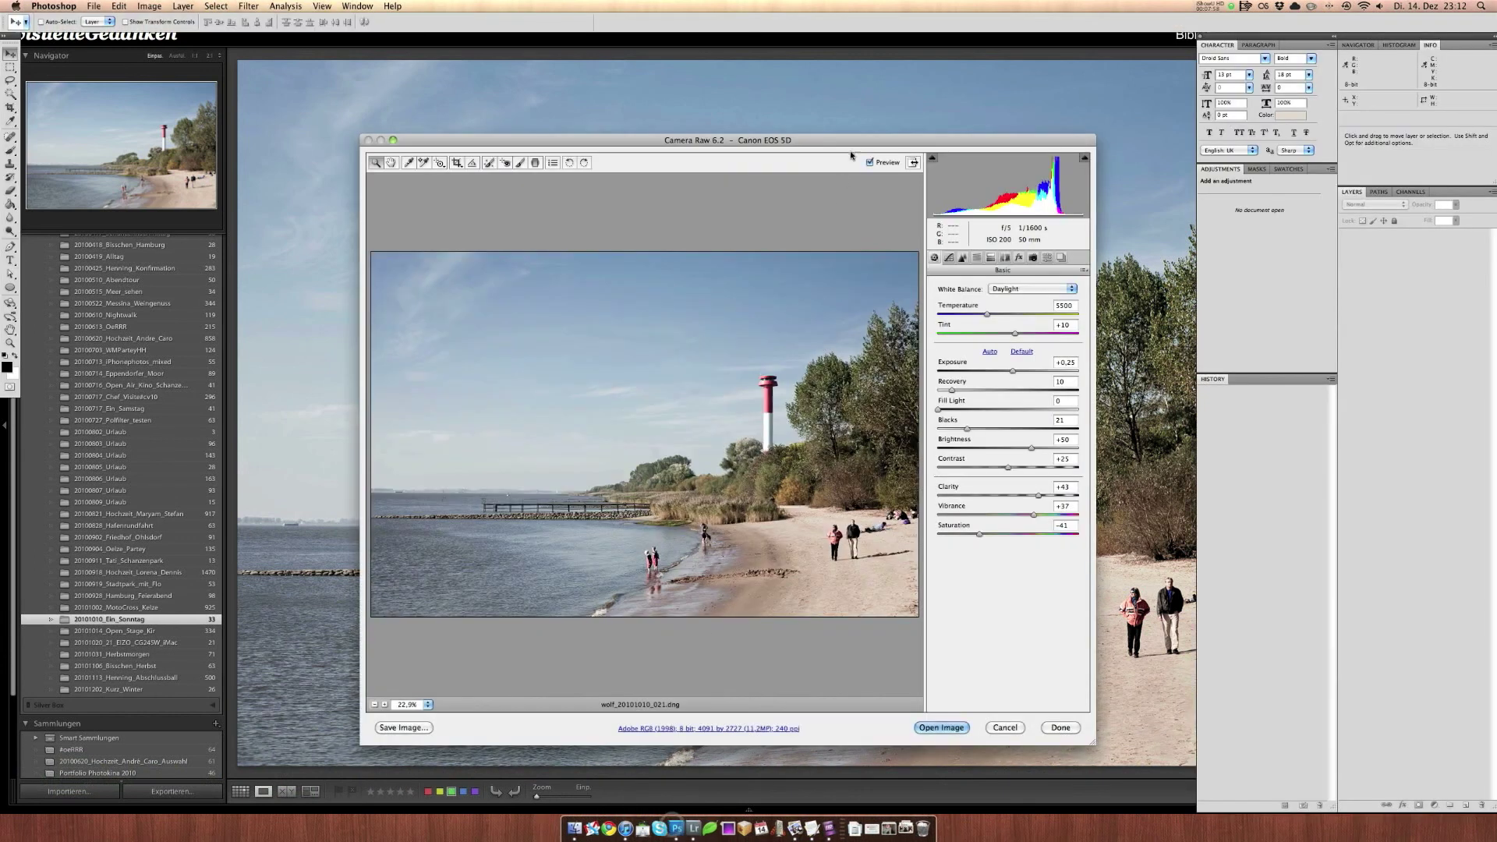
{"action": "left_click_drag", "start_coordinate": [743, 147], "coordinate": [391, 92]}
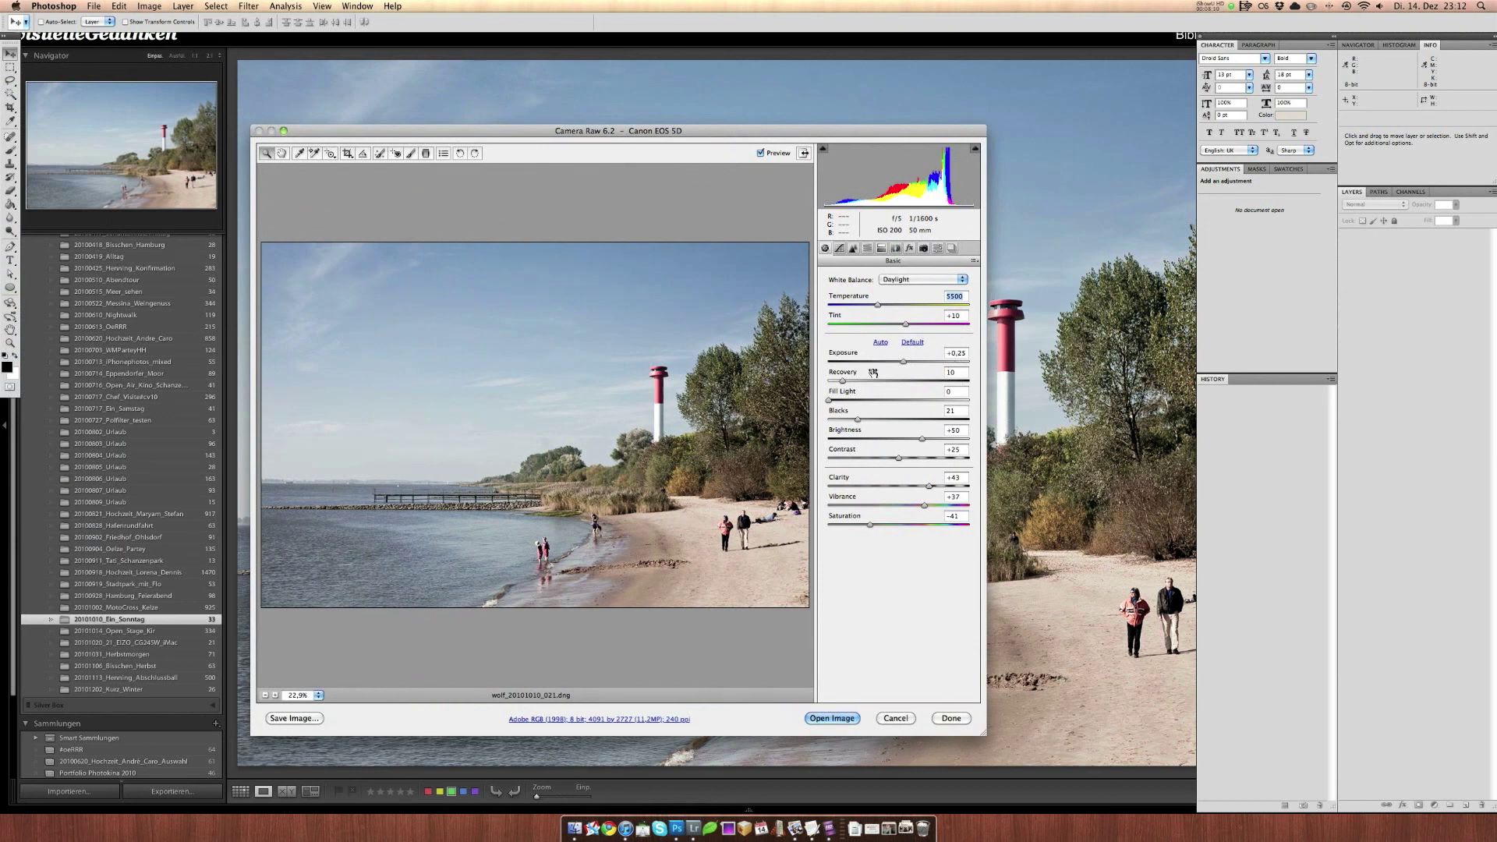
{"action": "left_click", "coordinate": [1081, 766]}
{"action": "left_click", "coordinate": [1267, 36]}
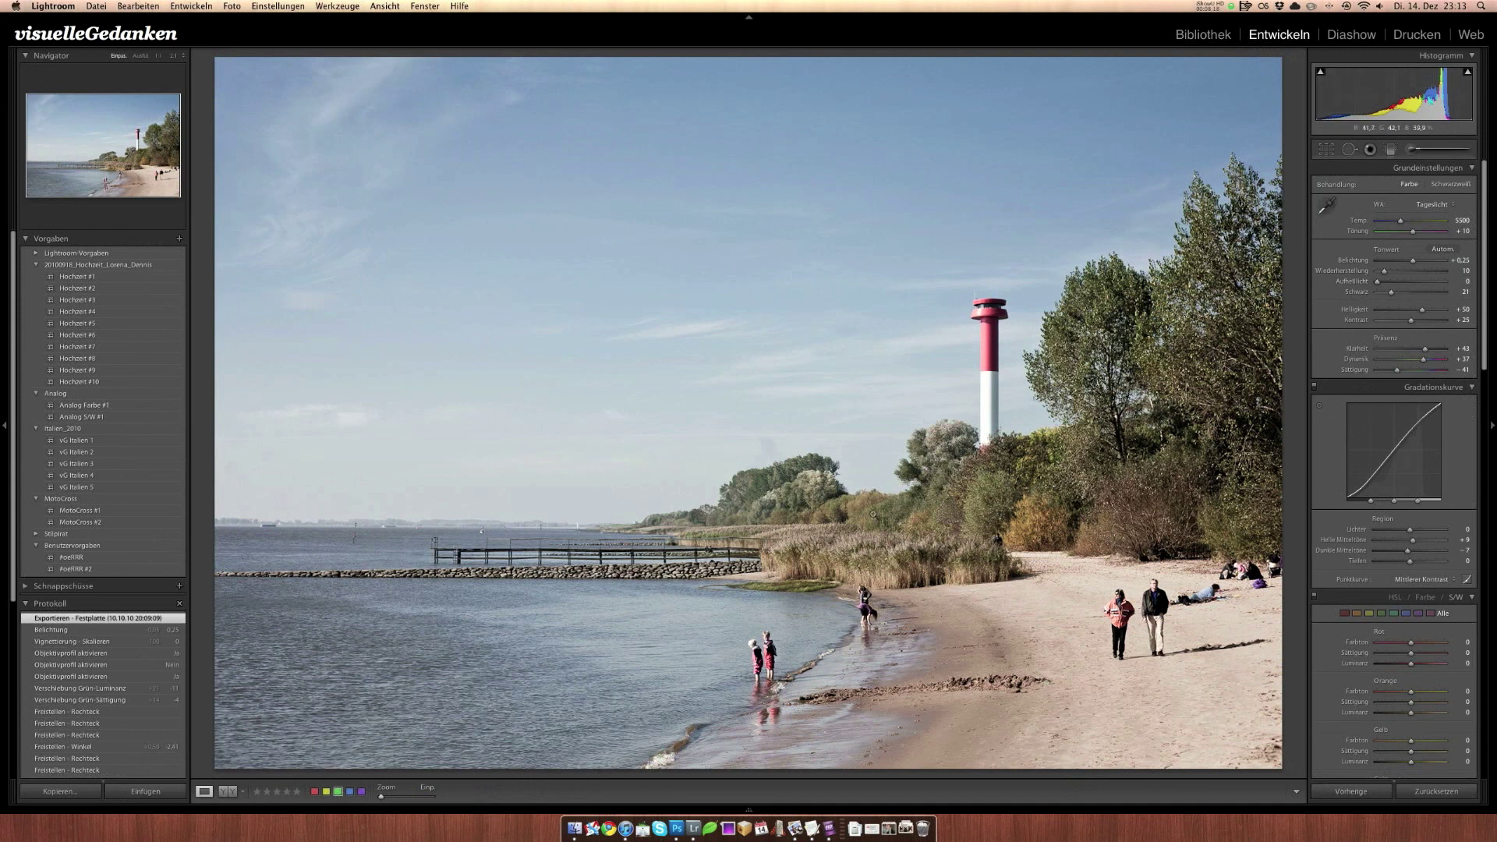
Cancel Camera Raw without opening the image and return to Lightroom
{"action": "left_click", "coordinate": [685, 826]}
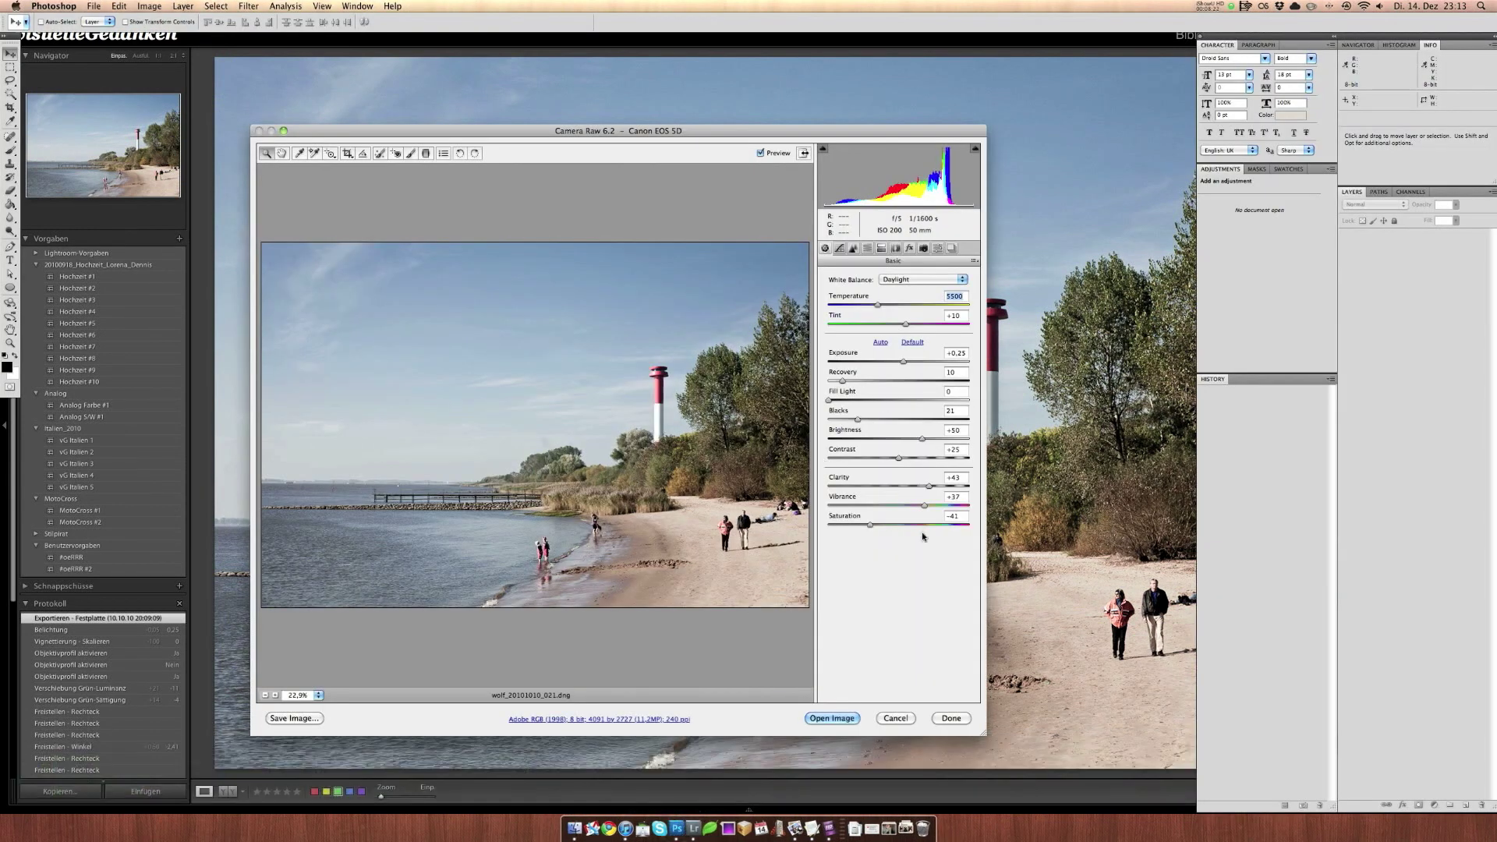
{"action": "left_click", "coordinate": [897, 717]}
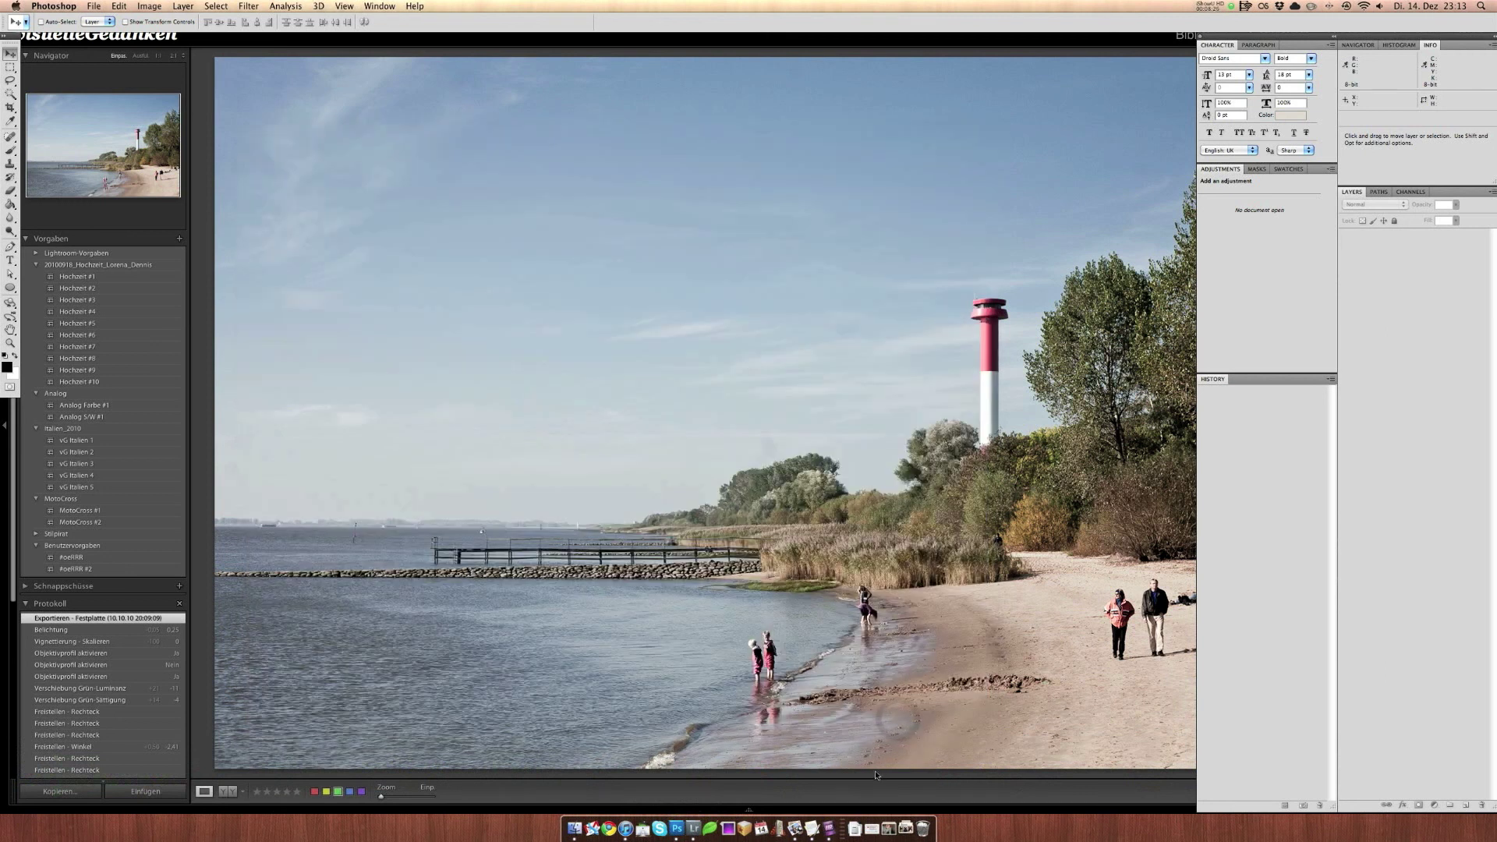
{"action": "left_click", "coordinate": [876, 773]}
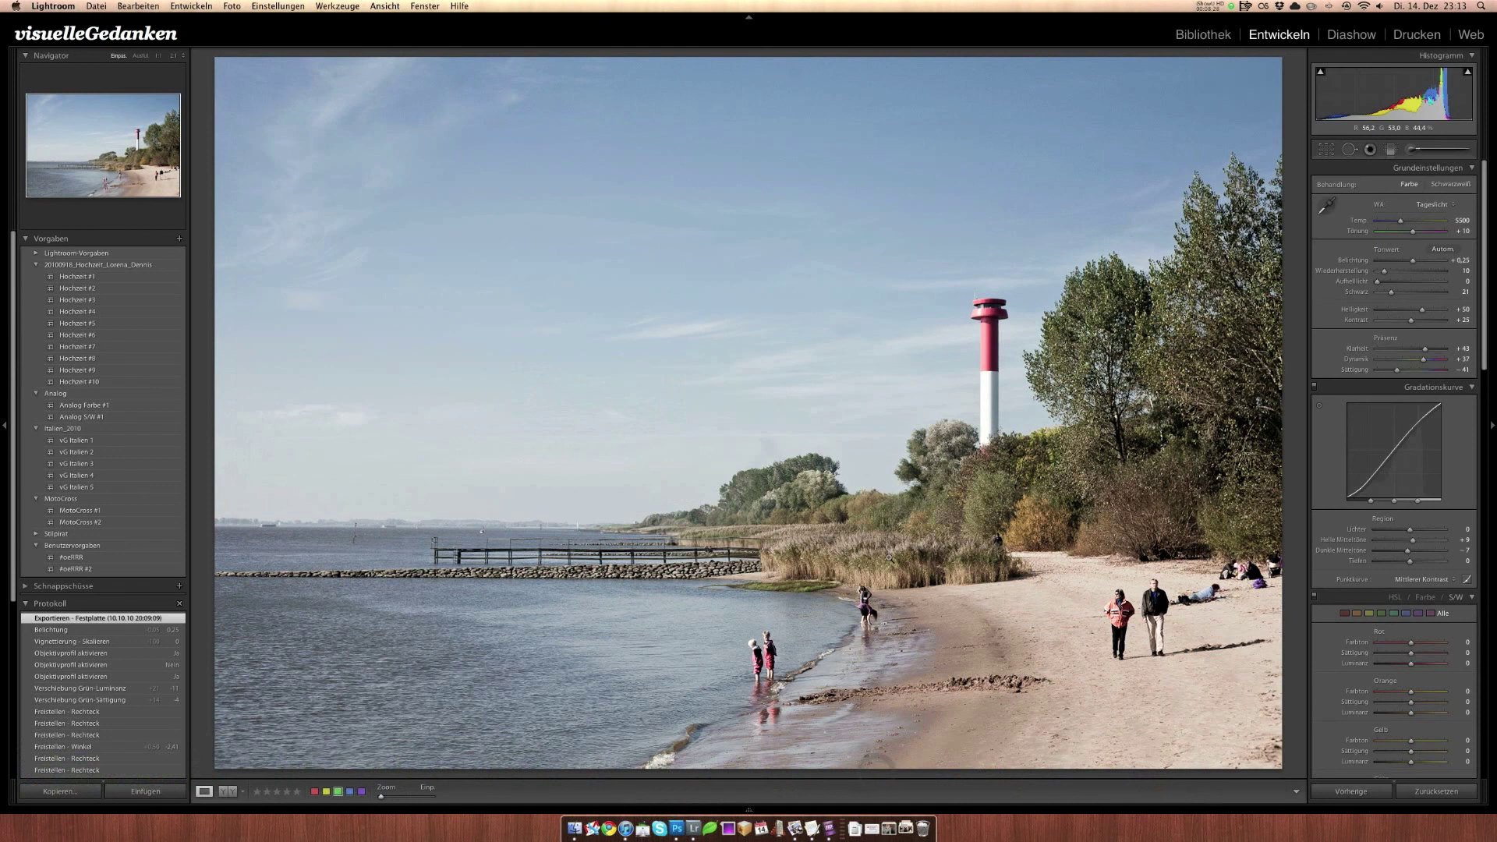